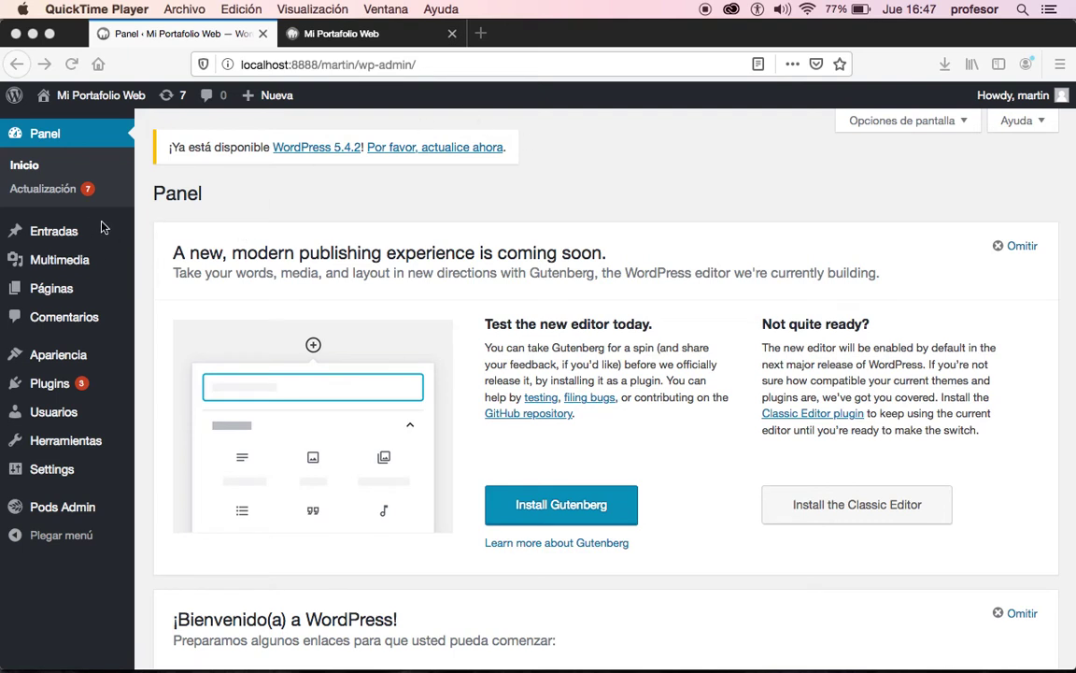
- Start creating an entirely new content type in Pods Admin
left_click(53, 550)
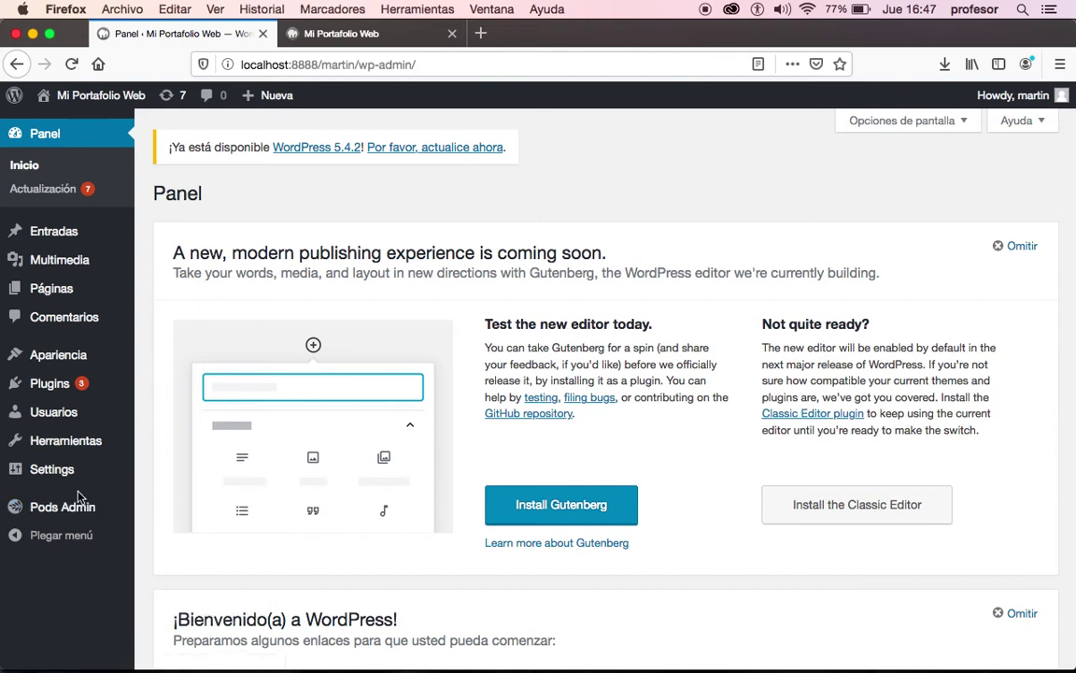
mouse_move(60, 520)
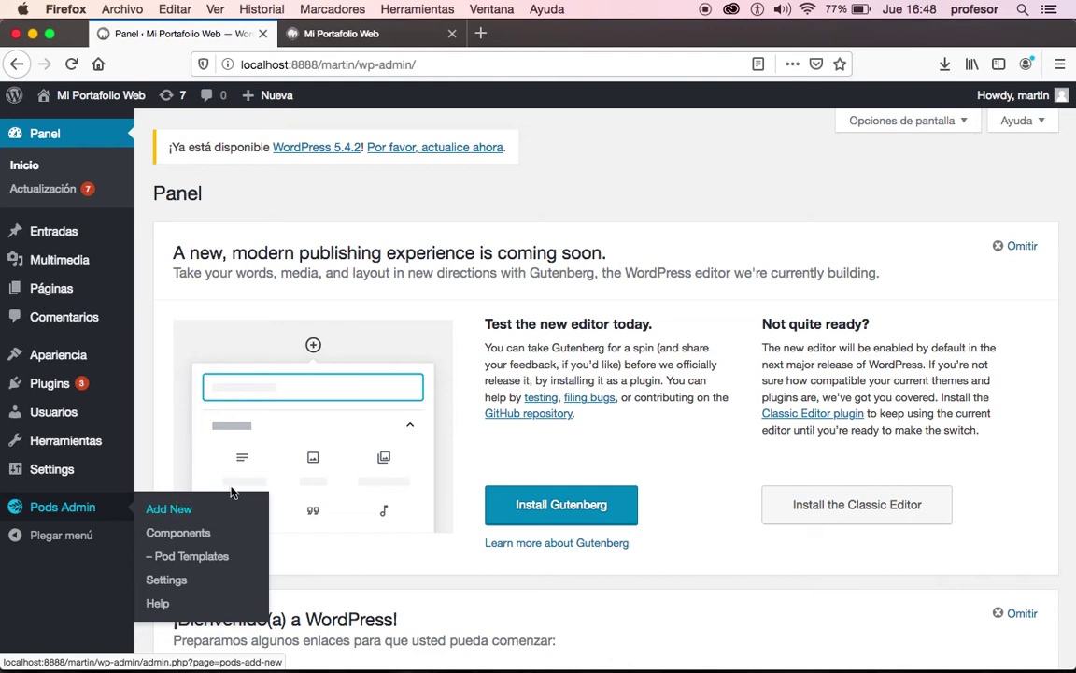
left_click(172, 514)
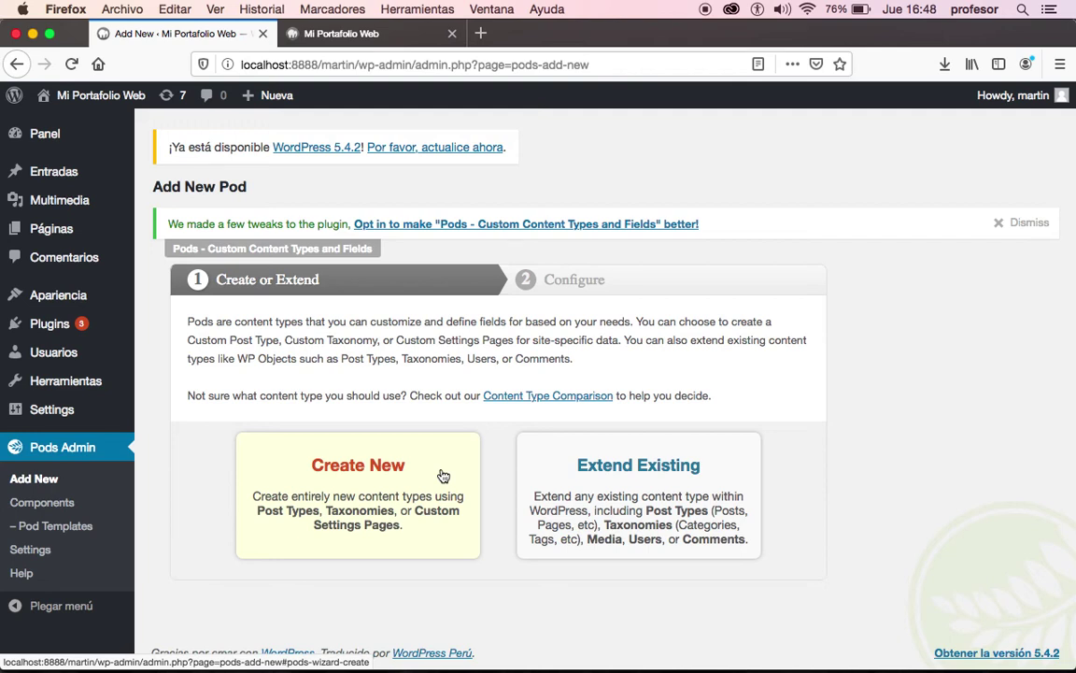
left_click(294, 466)
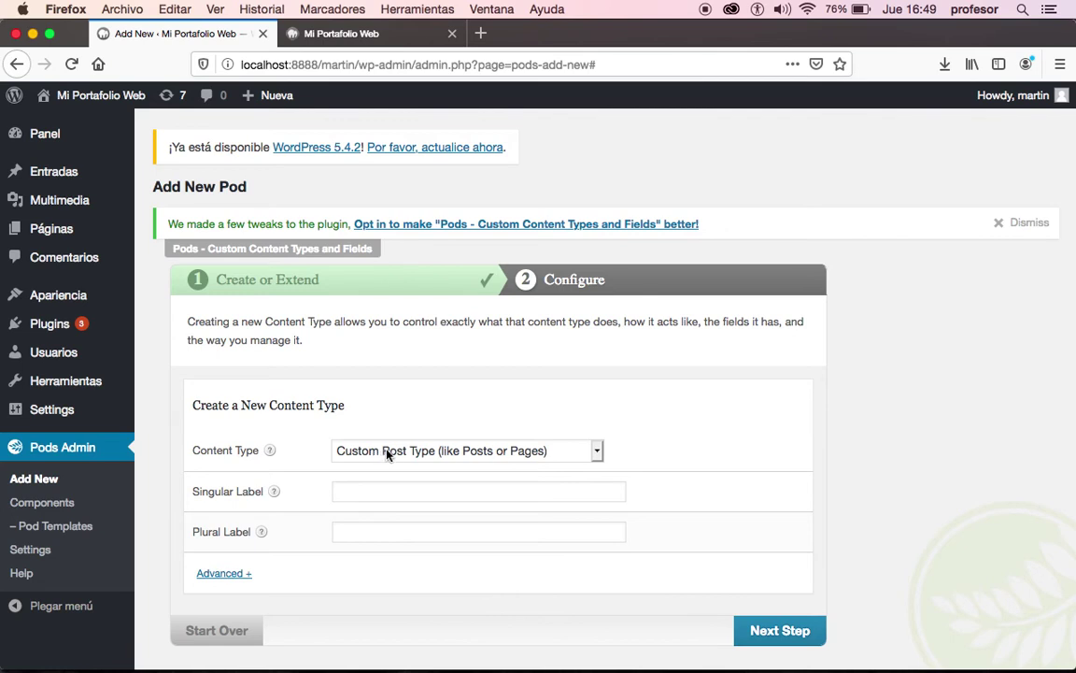
- Create the custom post type with singular label "Proyecto" and plural label "Proyectos"
left_click(353, 492)
type("Pr")
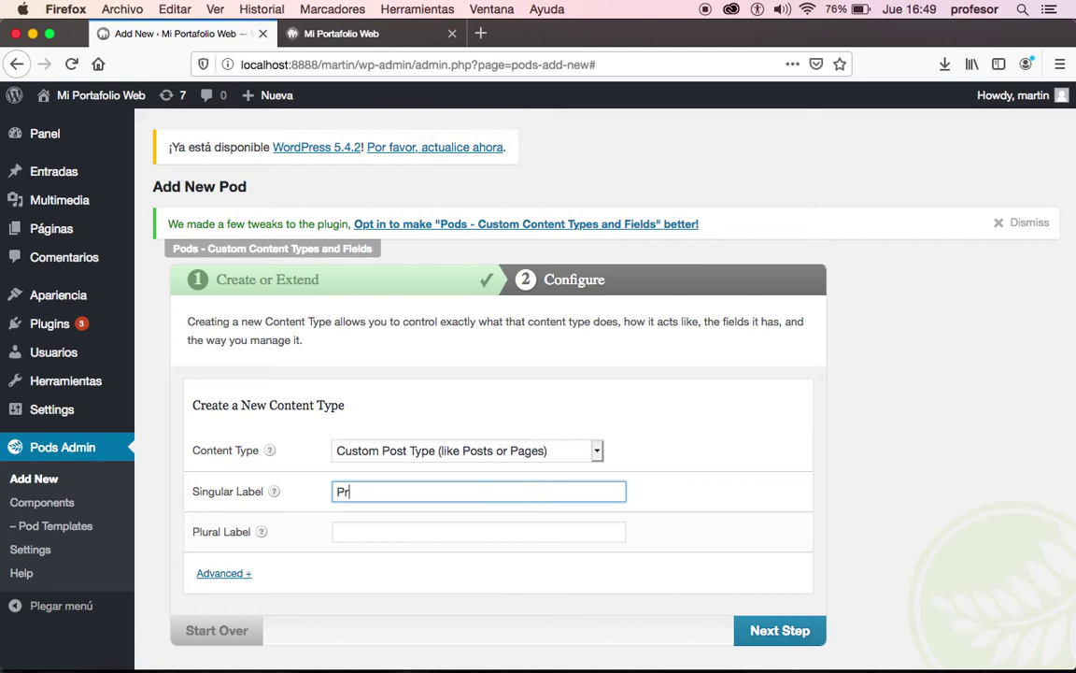
type("oyecto")
key("Tab")
type("P")
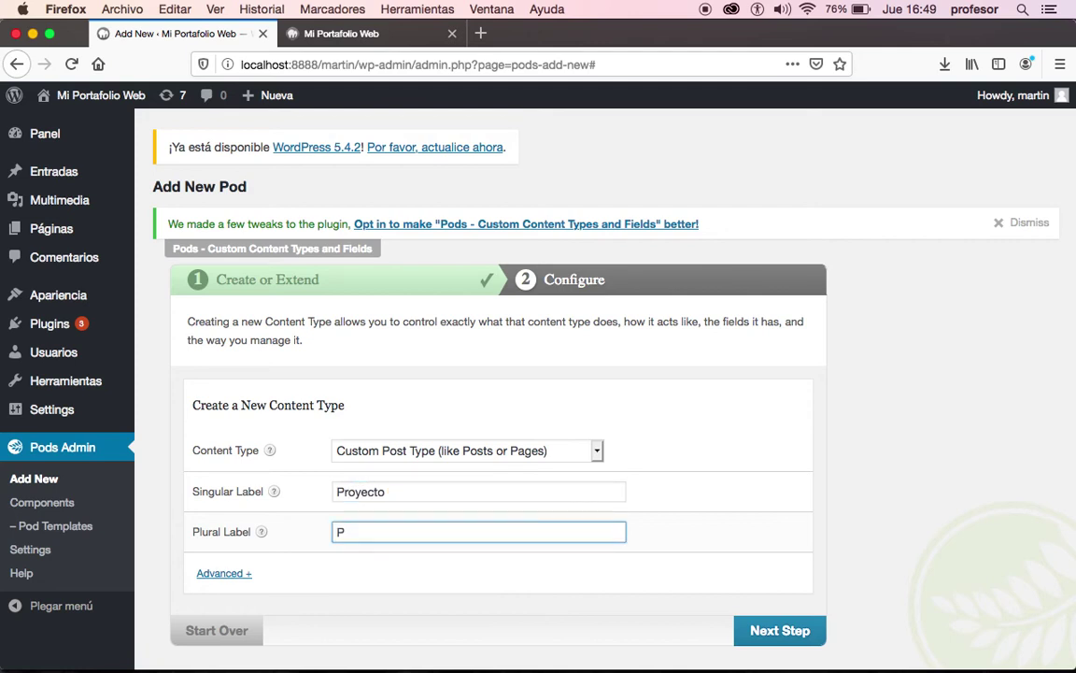
type("royetos")
key("BackSpace")
key("BackSpace")
key("BackSpace")
type("ctos")
left_click(747, 634)
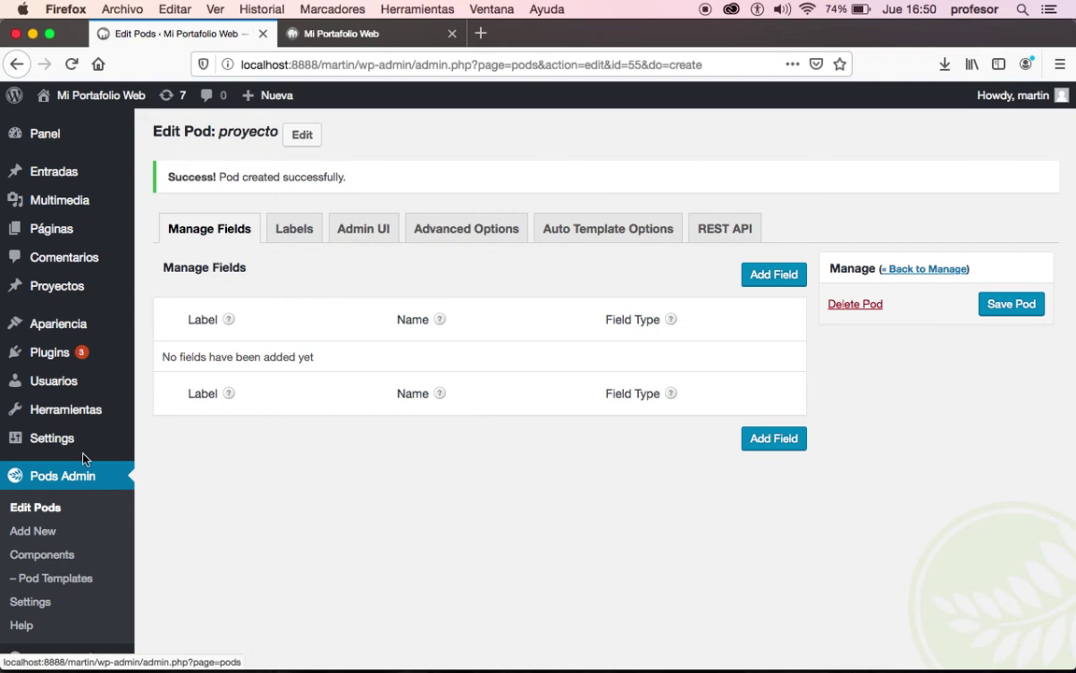
- Add a new Proyectos entry titled "Amex Logistics - Maquetación Web"
mouse_move(79, 285)
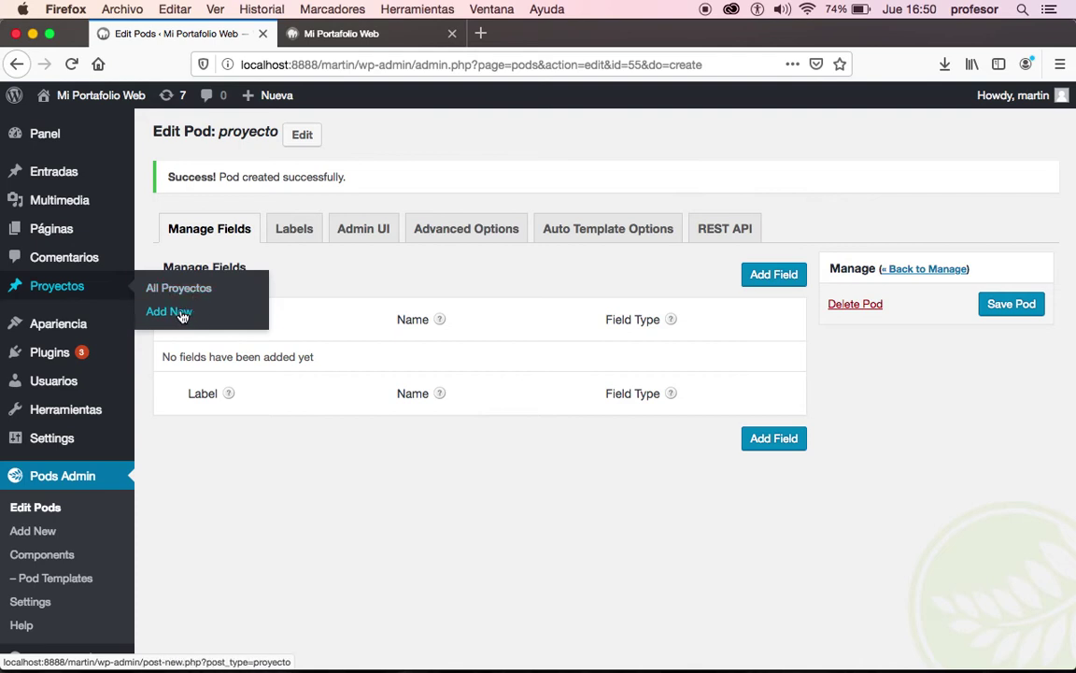
left_click(181, 316)
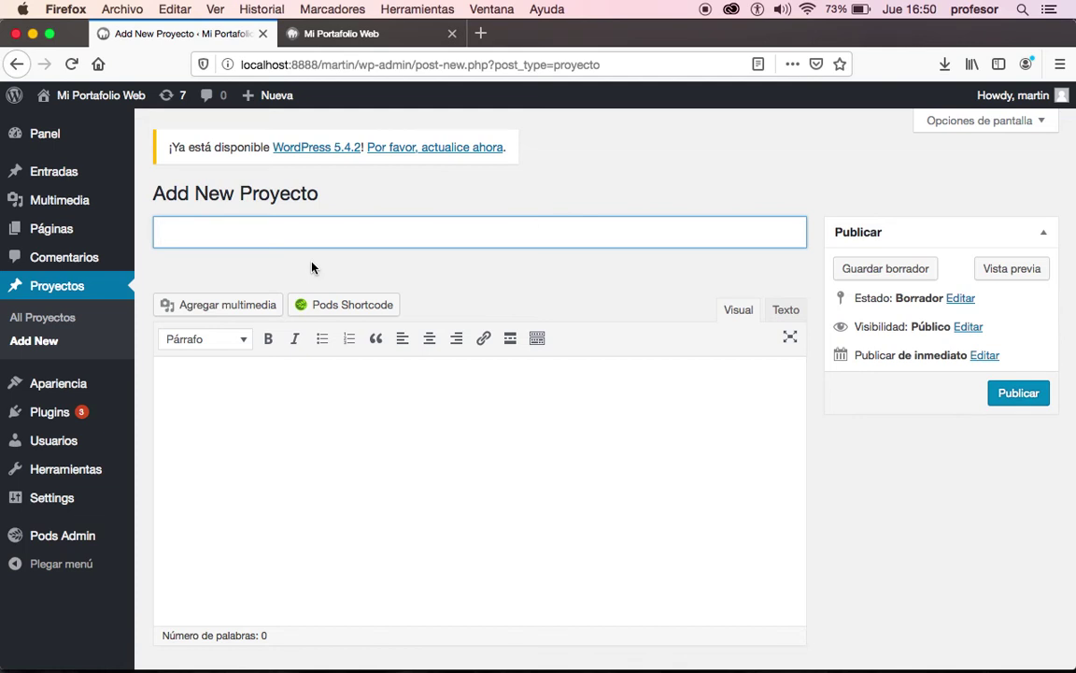
type("Amex Logistics")
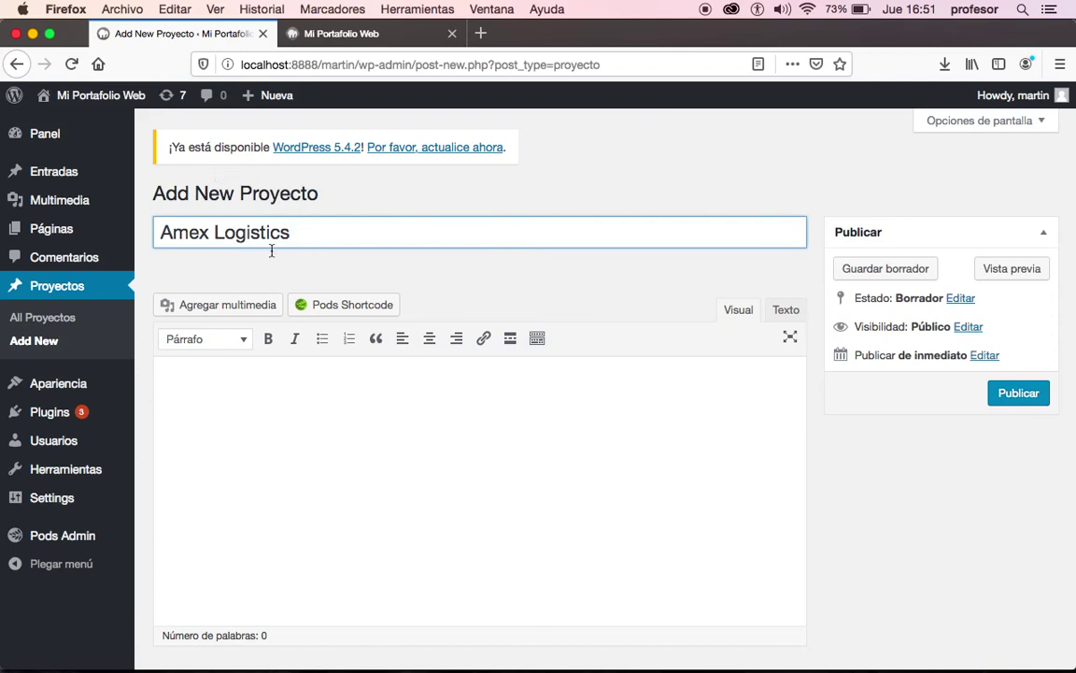
mouse_move(135, 255)
type("- D")
key("BackSpace")
type("Maquetación Wb")
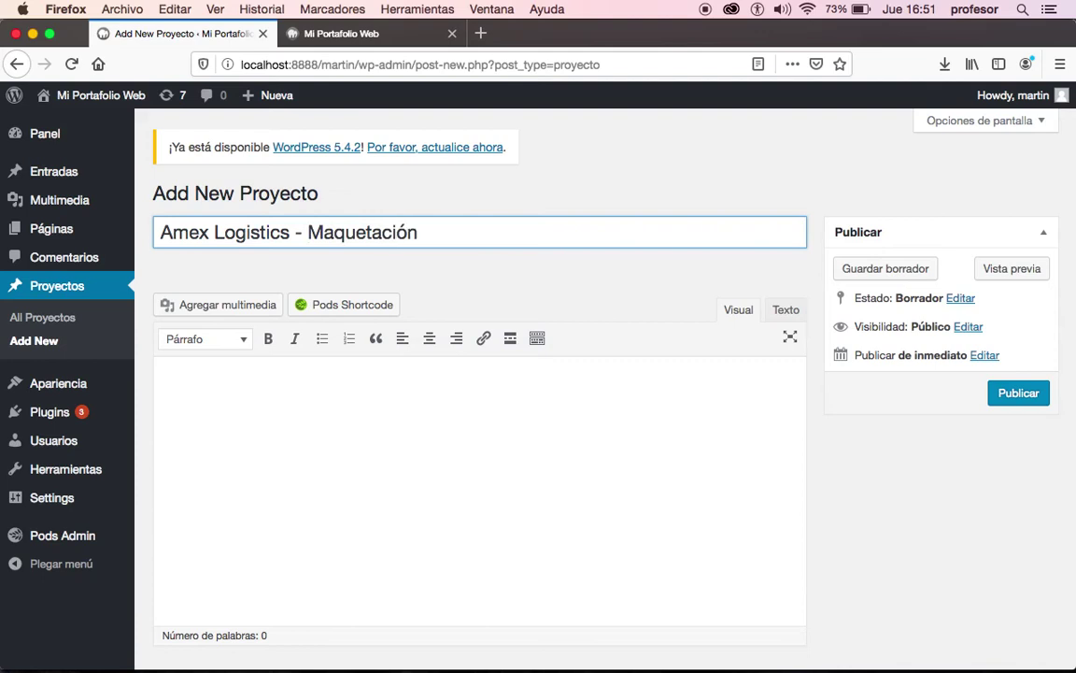
key("BackSpace")
type("eb")
- Write the project's description "Este proyecto se realizó en el año 2010, y se utilizarón tecnologías como Flash" and publish it
left_click(201, 381)
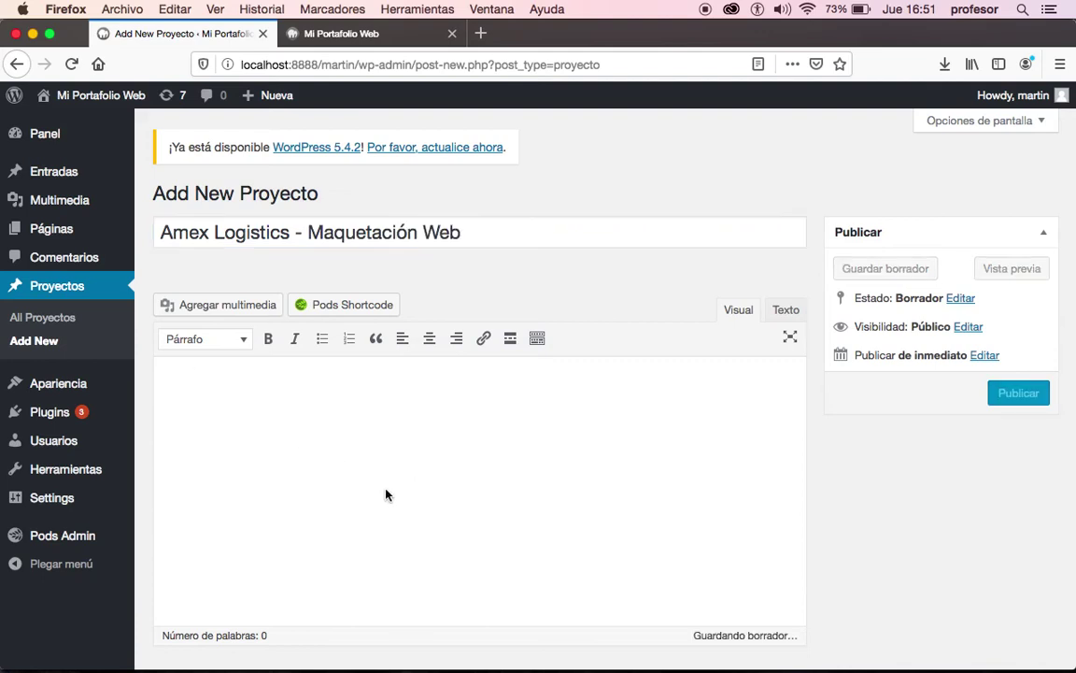
scroll(387, 493, "down", 2)
scroll(386, 493, "up", 2)
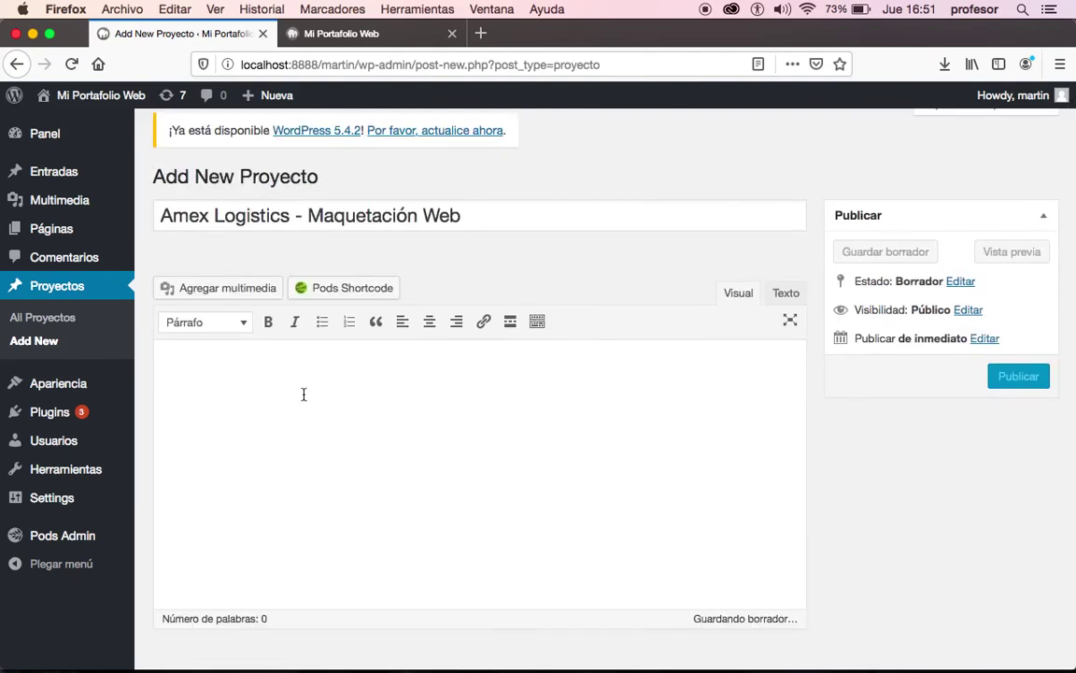
type("Est")
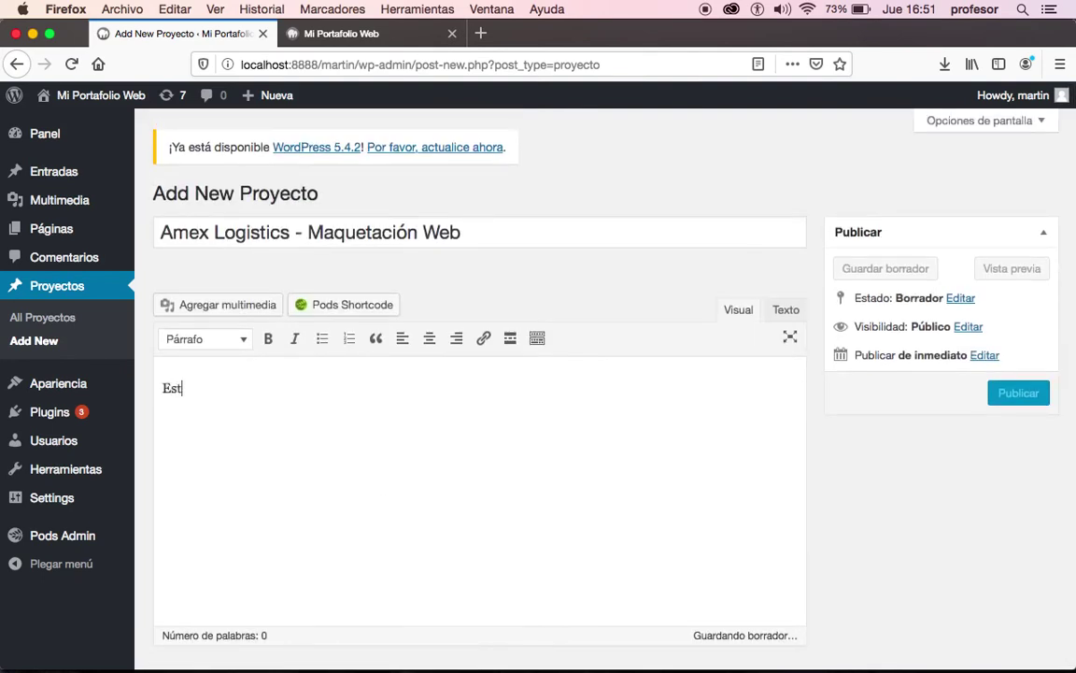
type("e proyecto")
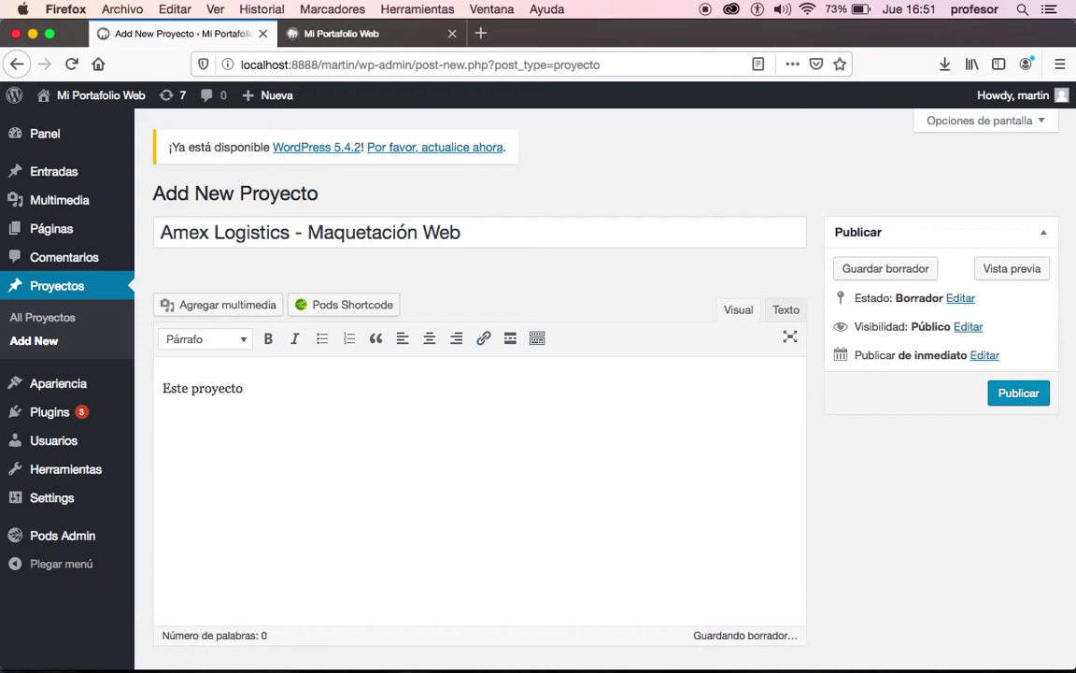
type(" se rea")
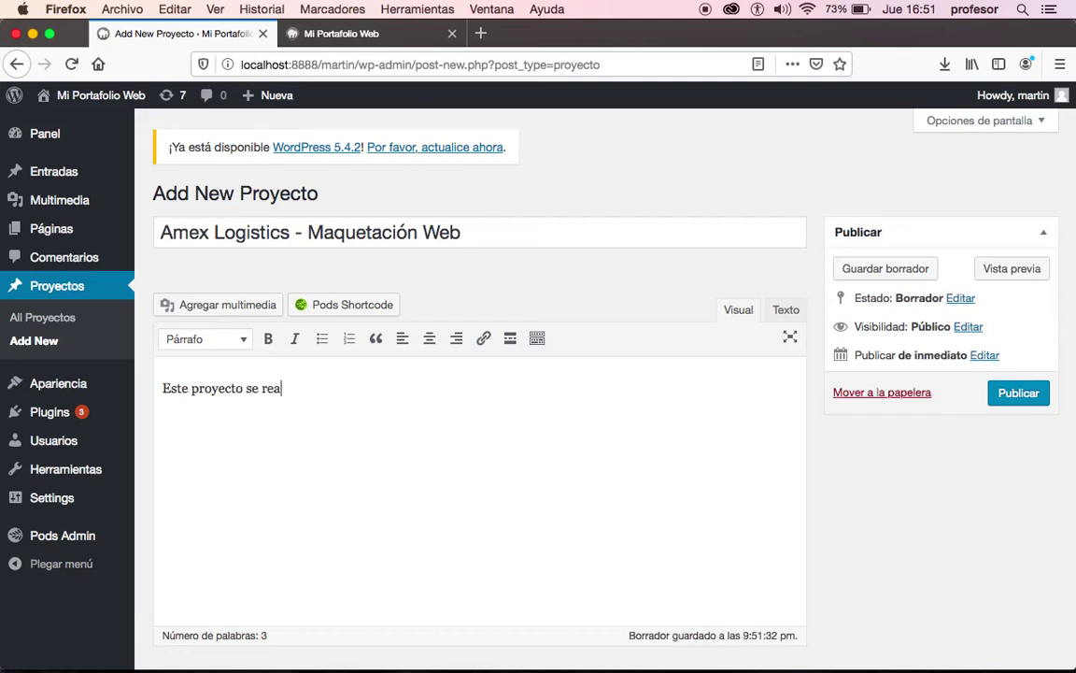
type("lizó en el ")
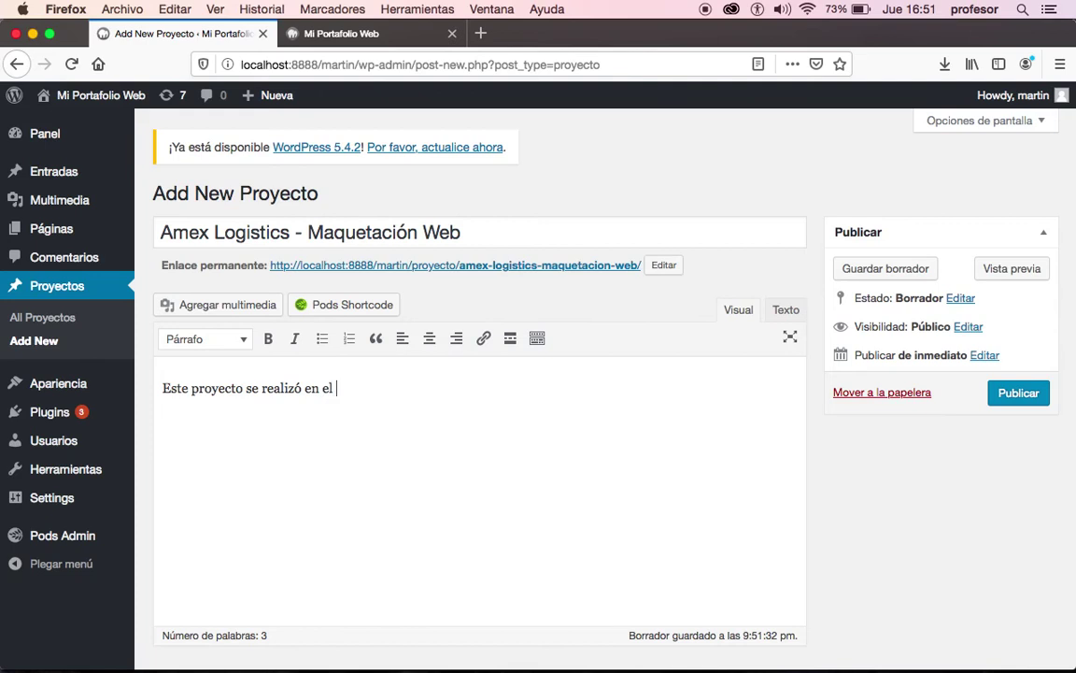
type("año 2010, y se utiliza")
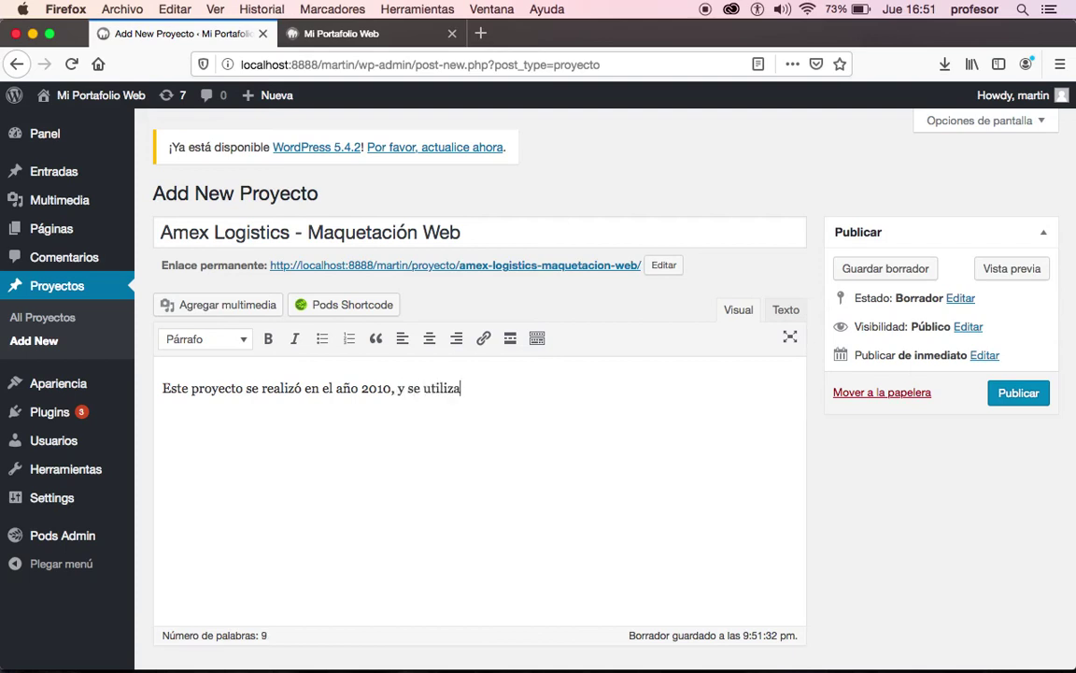
type("rón tecnologí")
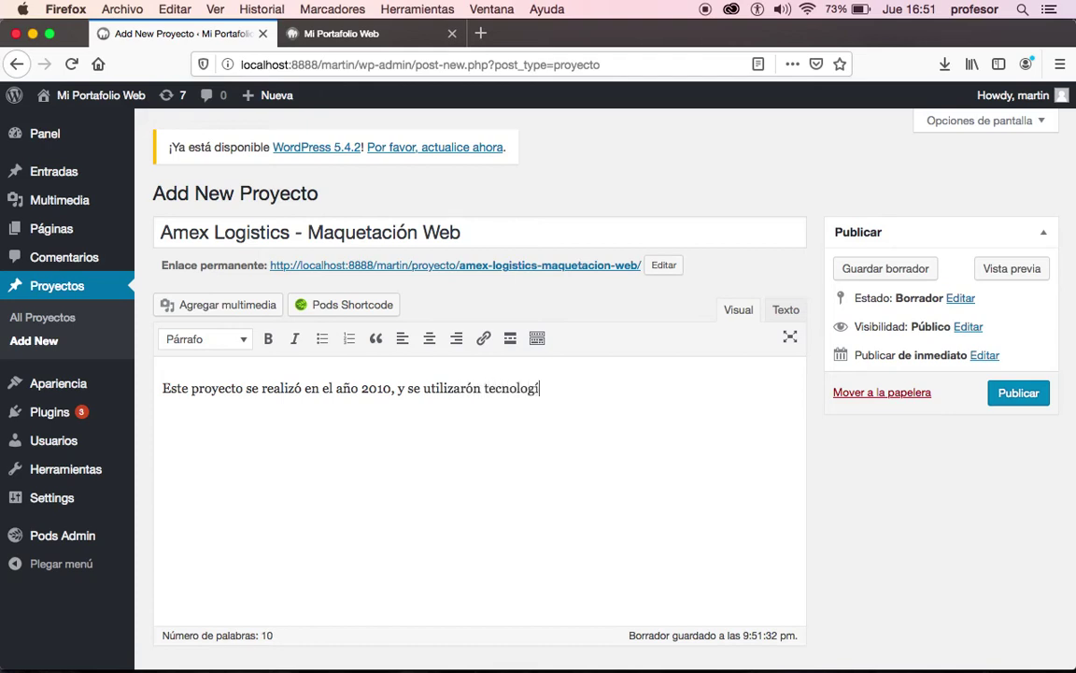
type("as como FLash")
key("BackSpace")
key("BackSpace")
key("BackSpace")
key("BackSpace")
type("l")
type("ash")
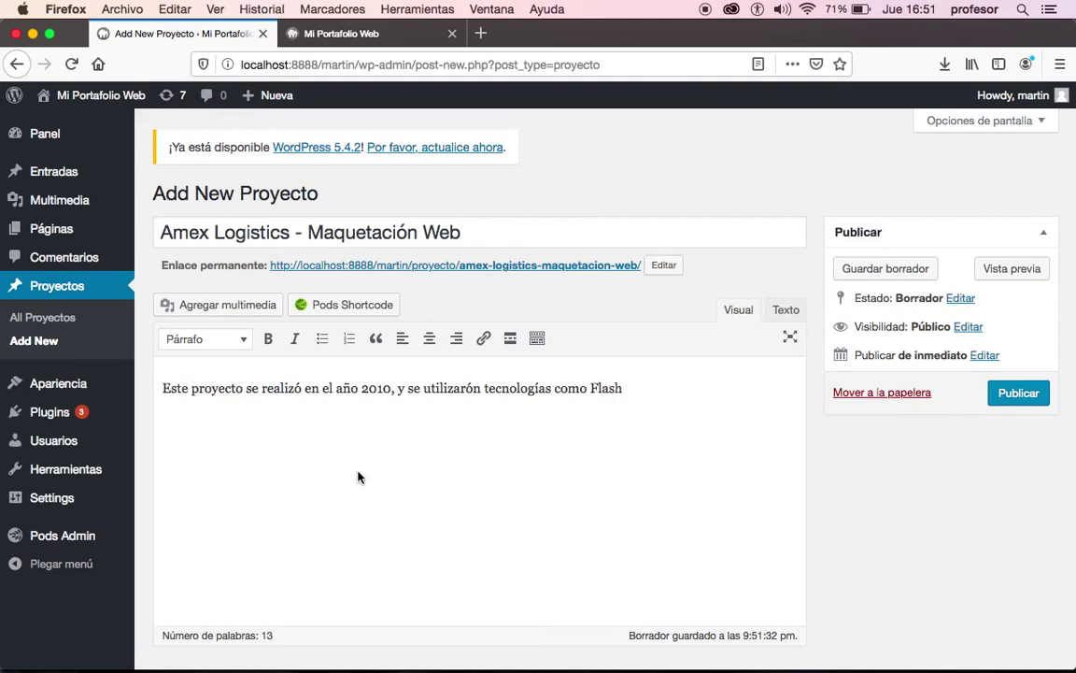
scroll(358, 477, "down", 2)
scroll(358, 478, "up", 2)
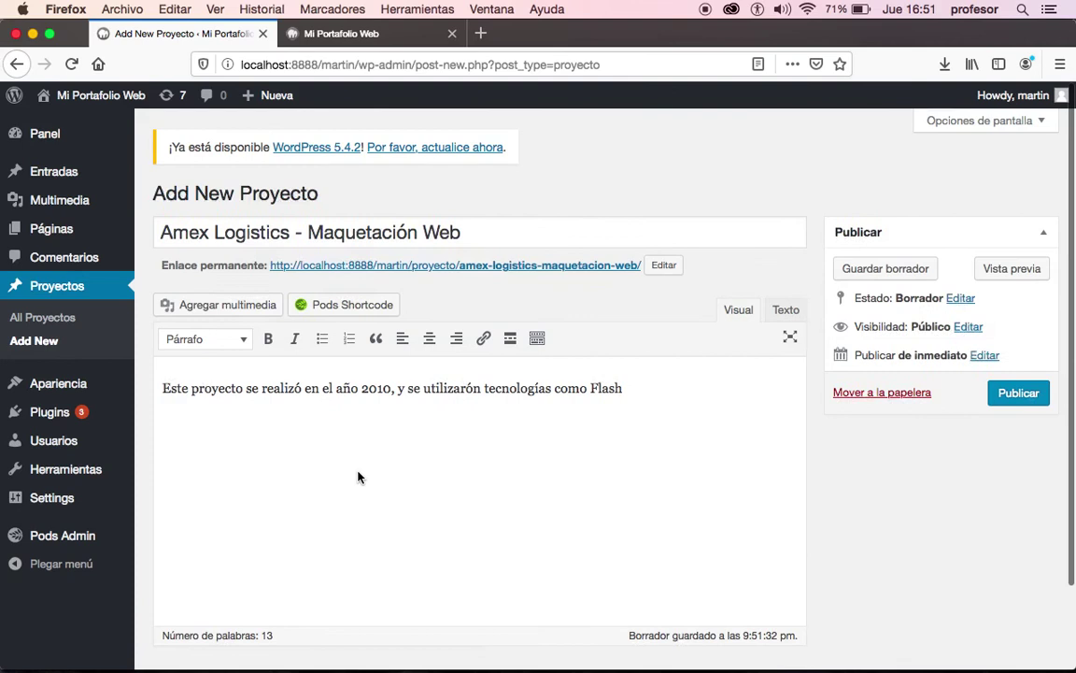
left_click(1019, 395)
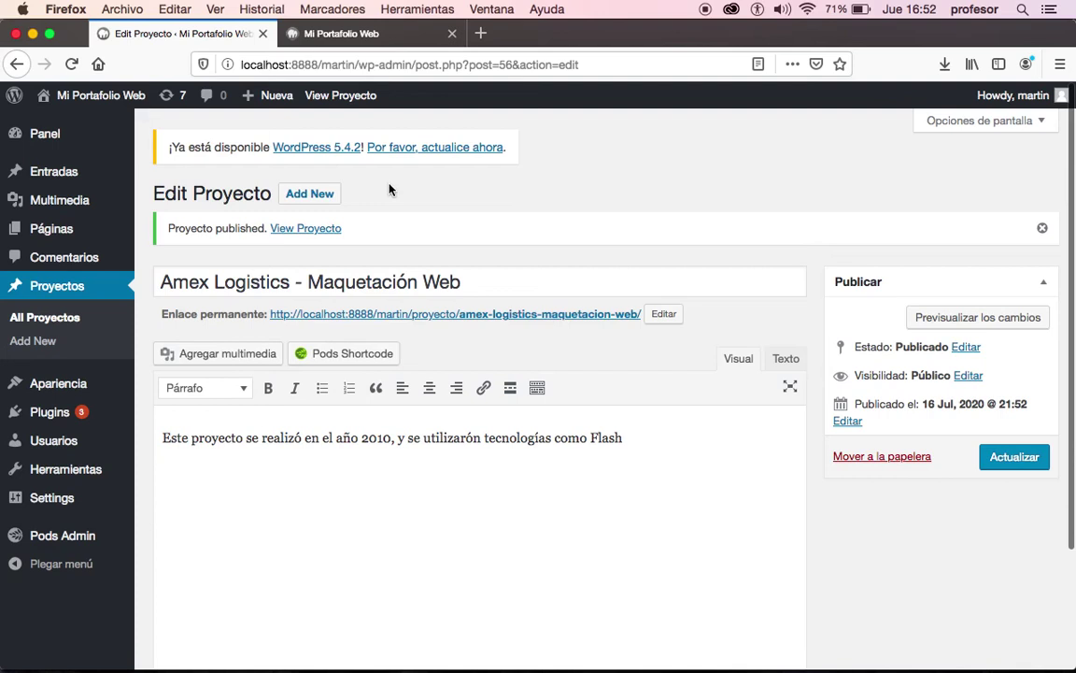
- Add another Proyectos entry titled "Charlotte - Diseño y Desarrollo Web"
left_click(310, 193)
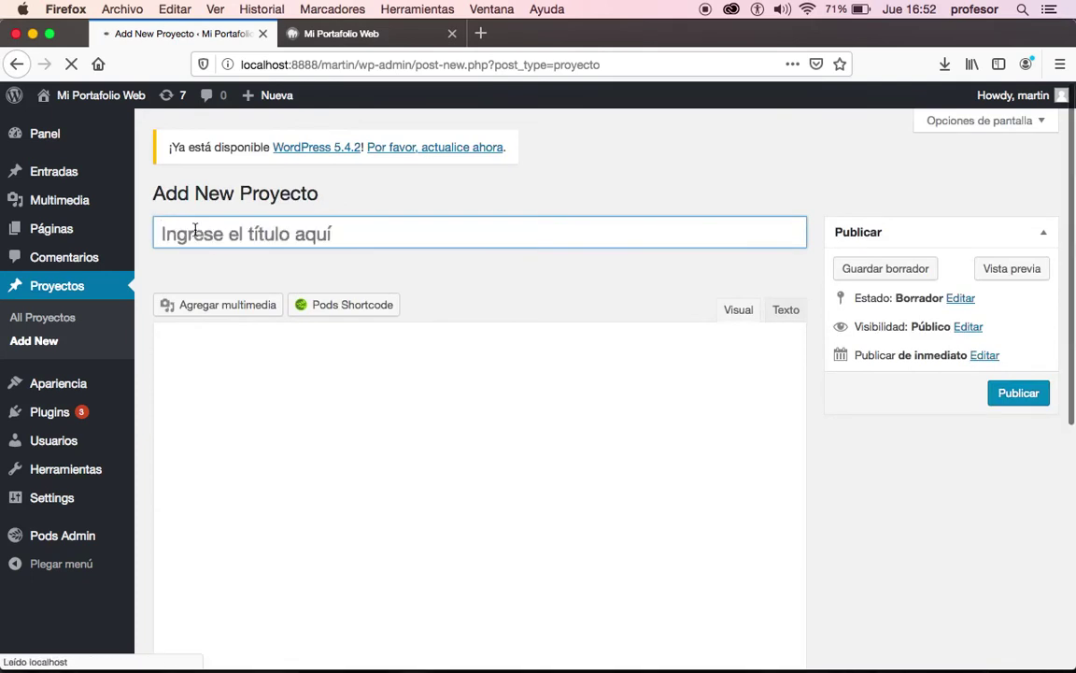
left_click(195, 230)
type("CHa")
key("BackSpace")
key("BackSpace")
type("ha")
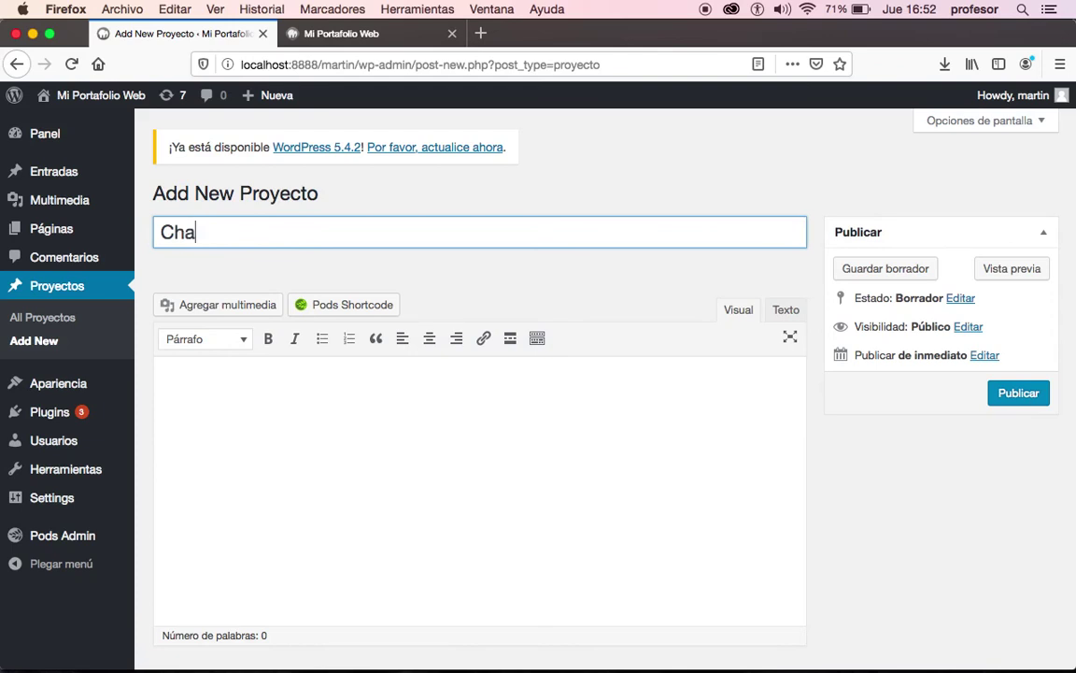
type("rlotte - Diseñ")
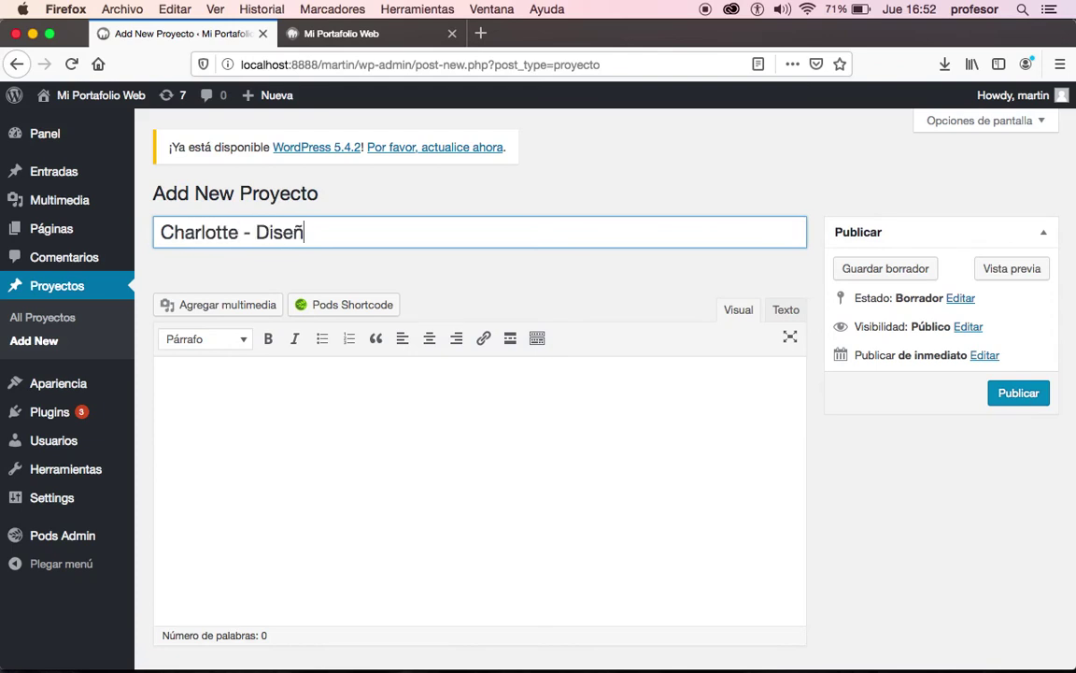
type("o y Desarrollo ")
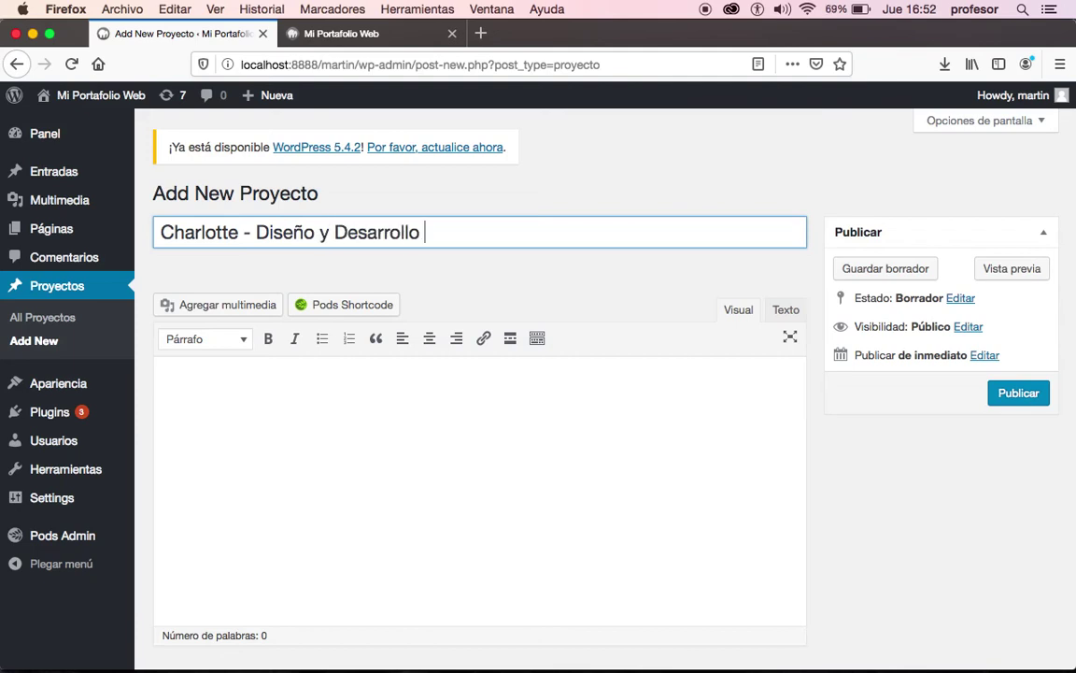
type("Web")
- Write the description "Este proyecto es el más reciente, es del año 2020" and publish the Charlotte project
left_click(344, 396)
type("Este proy")
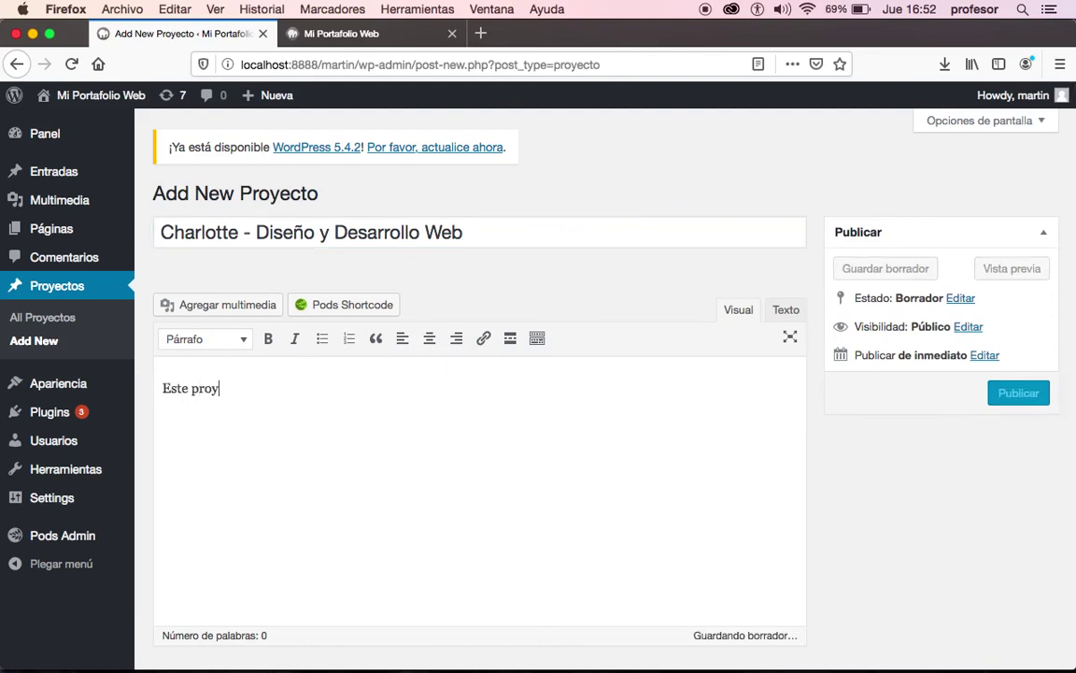
type("ecto es el más recient")
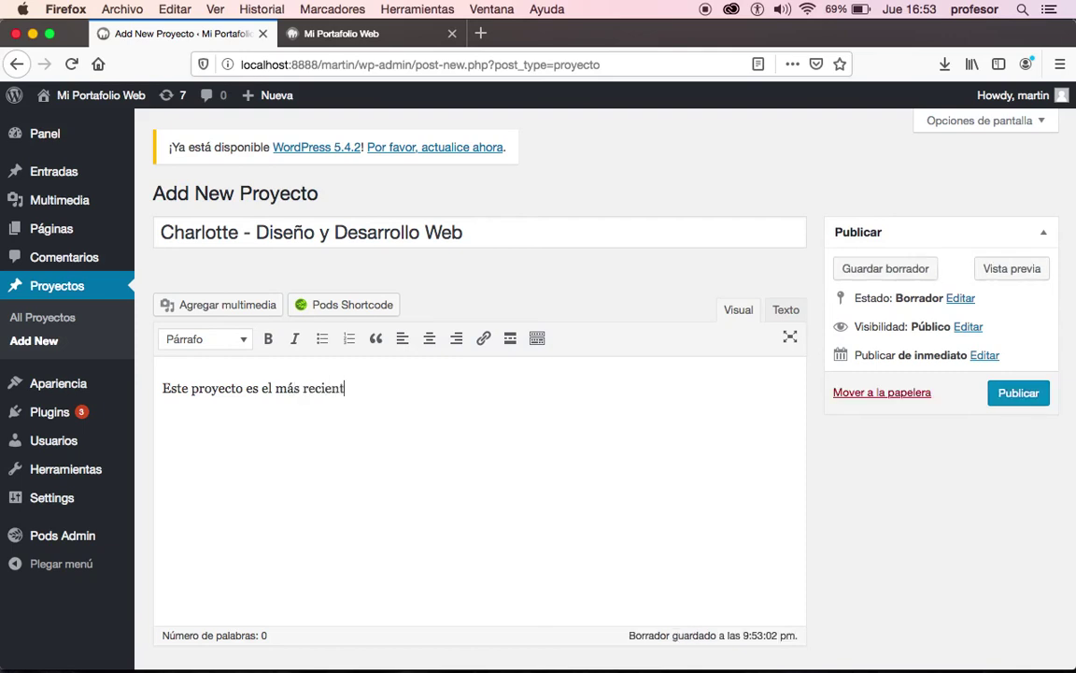
type("e, es del año 2020")
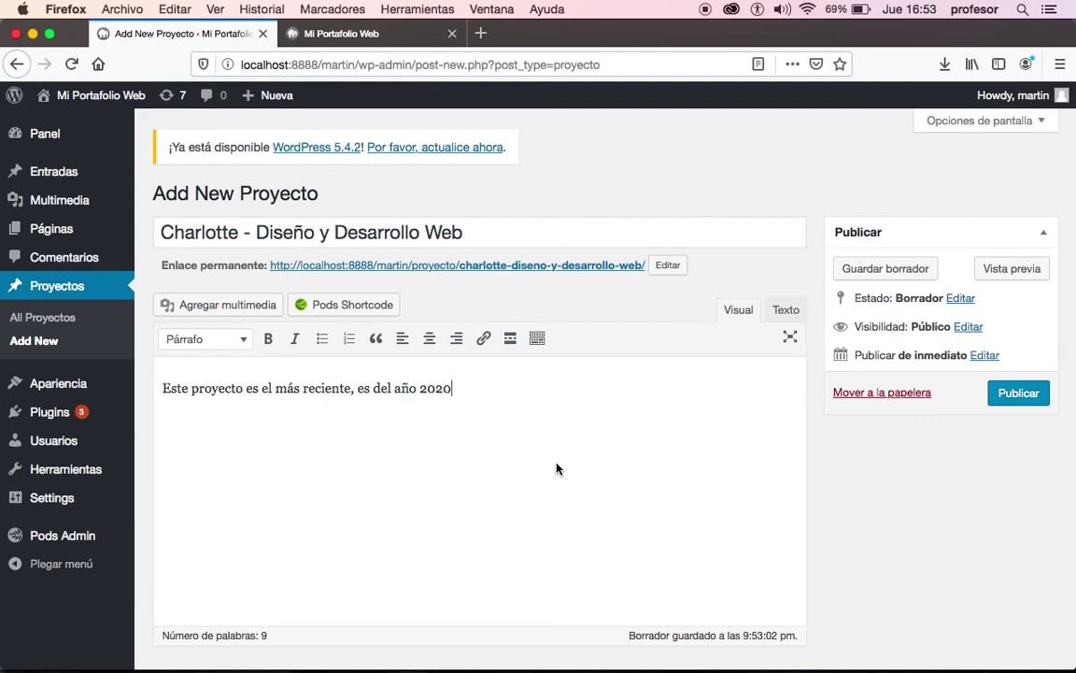
left_click(1010, 396)
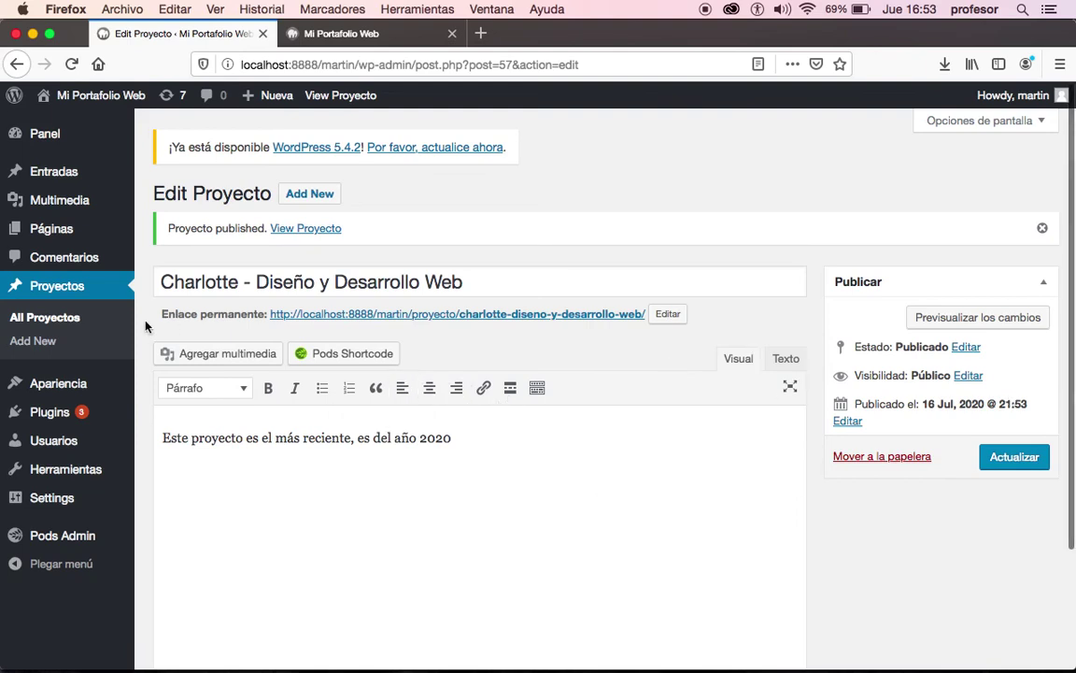
- View the published Charlotte project from the list of all projects and check its title and description on the site
left_click(68, 318)
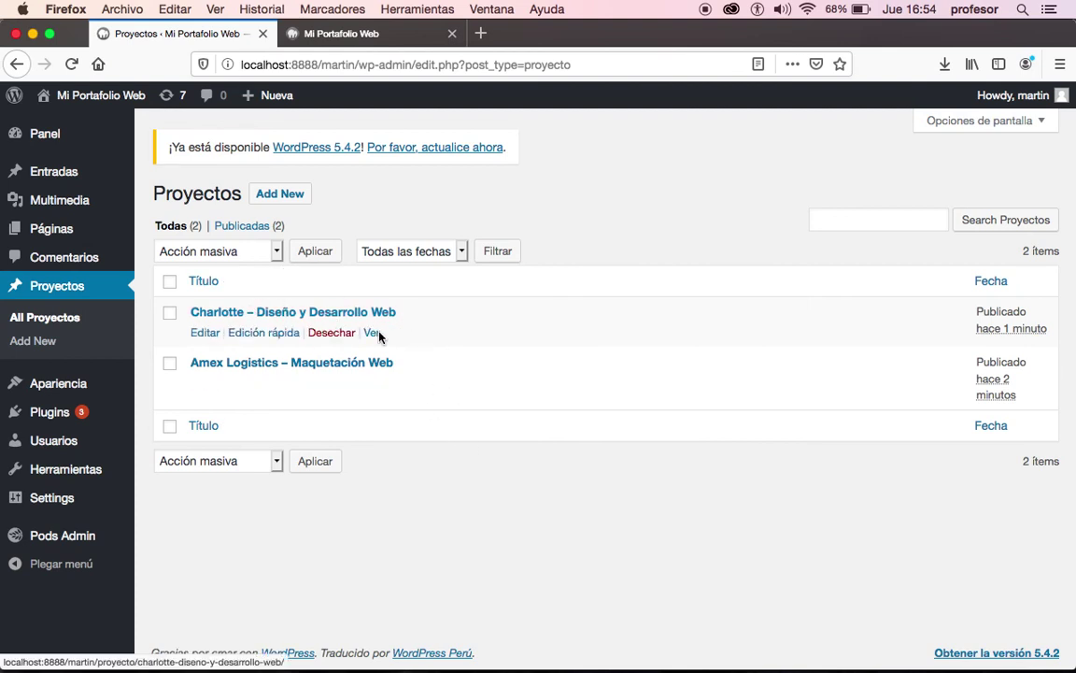
left_click(374, 339)
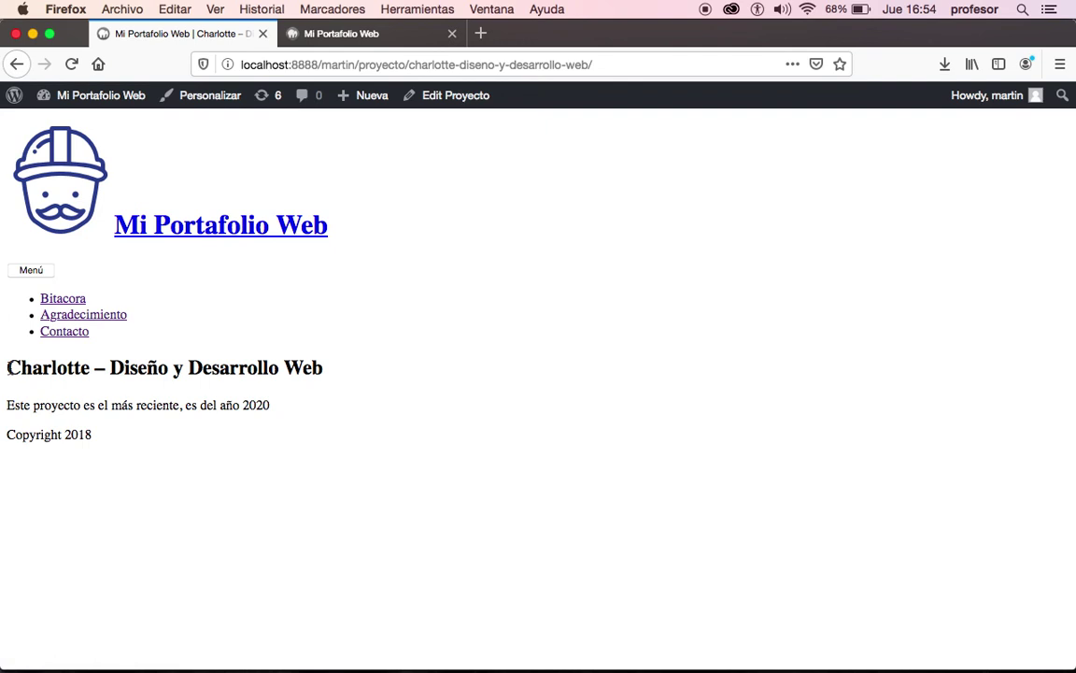
left_click_drag(6, 368, 307, 370)
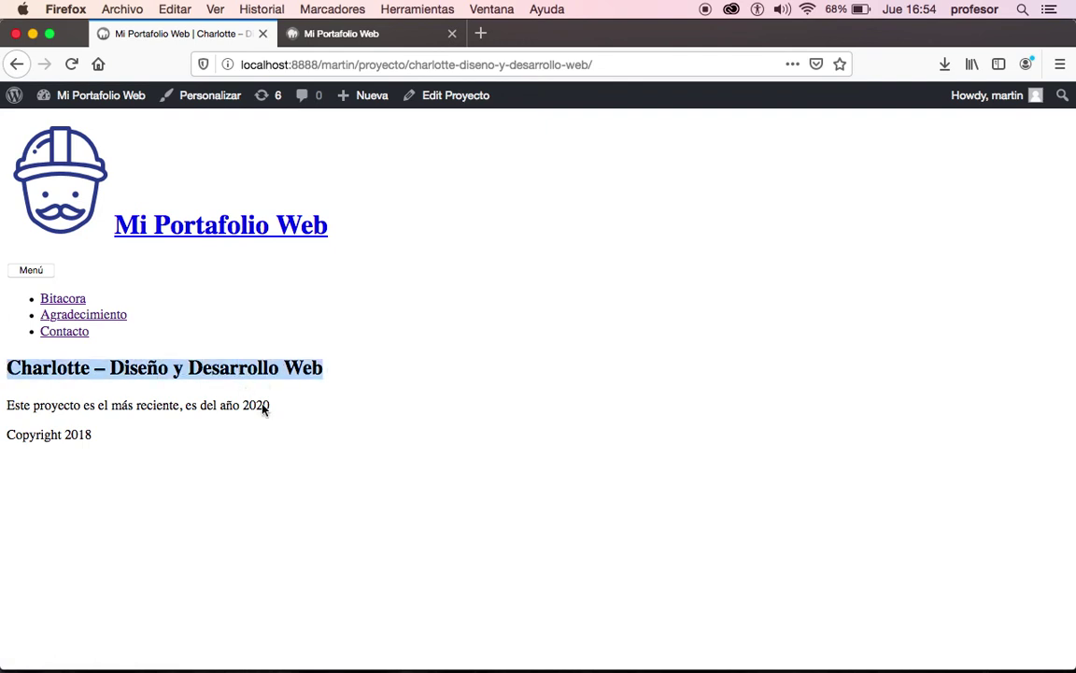
left_click_drag(275, 410, 4, 409)
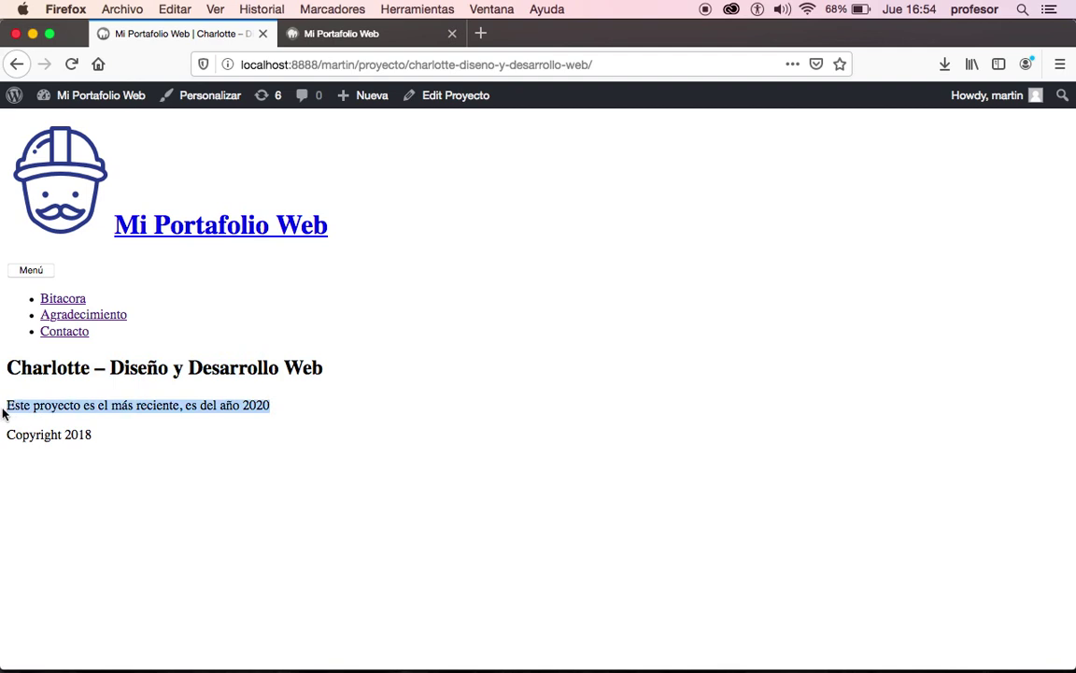
left_click(235, 428)
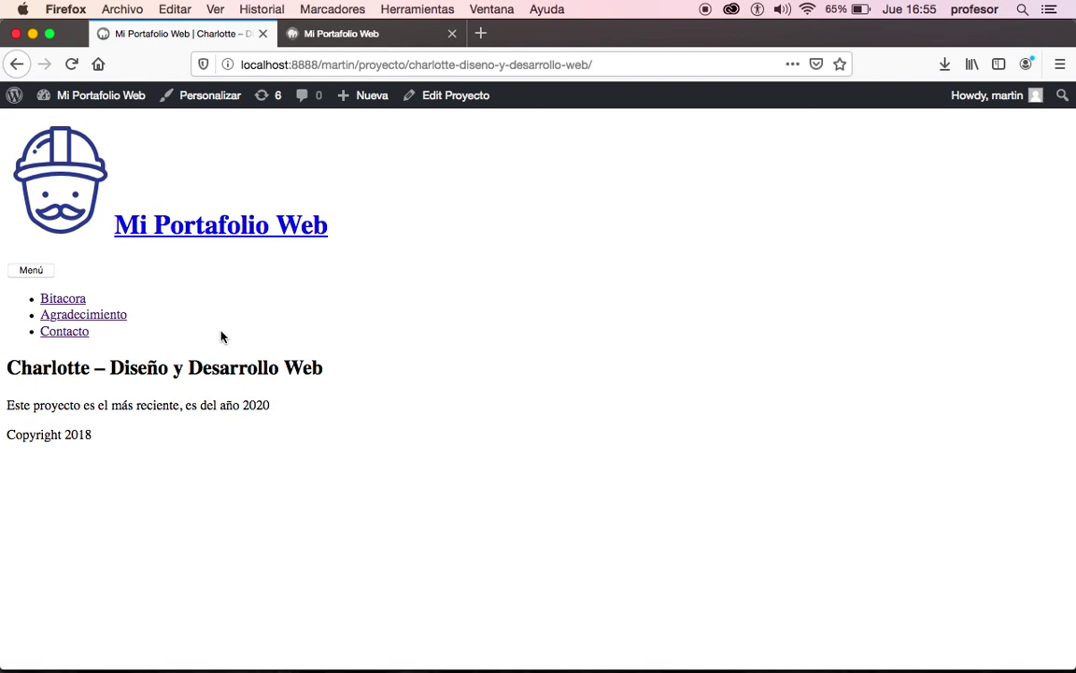
- Switch to Sublime Text and examine the title, thumbnail and content code in the theme's single.php template
key("super+Tab")
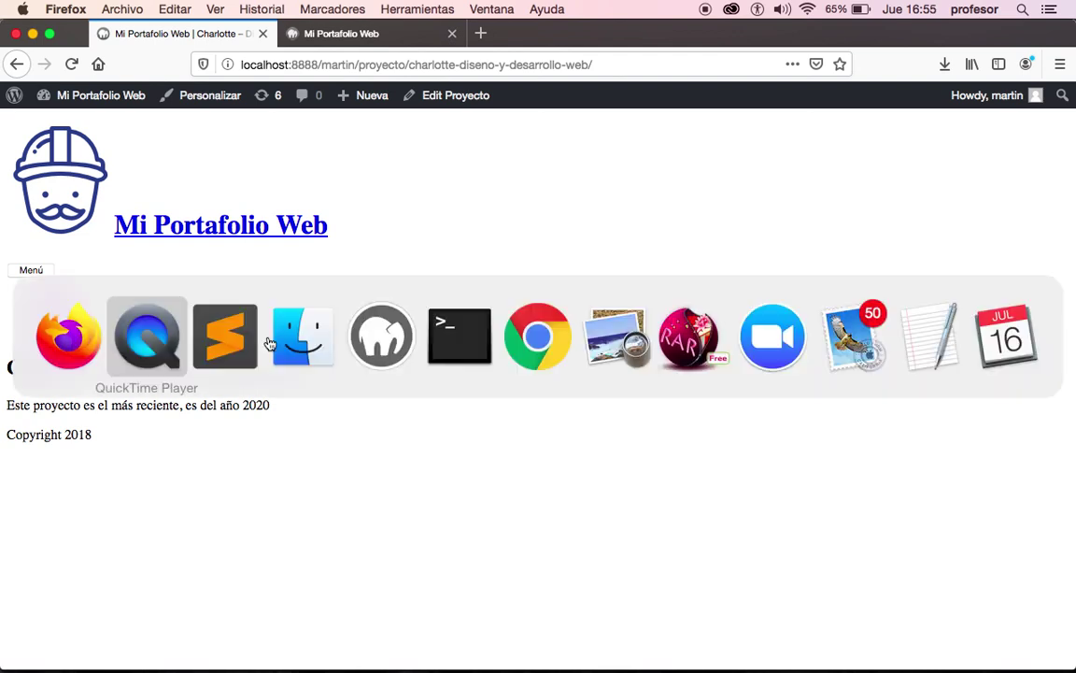
key("super+Tab")
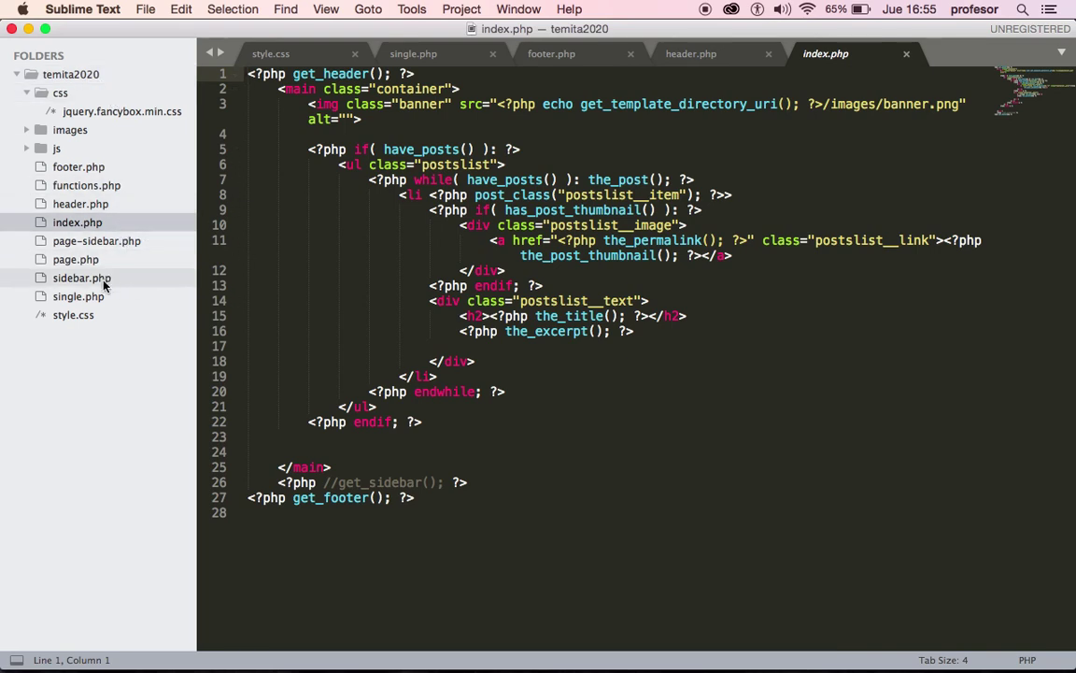
left_click(79, 296)
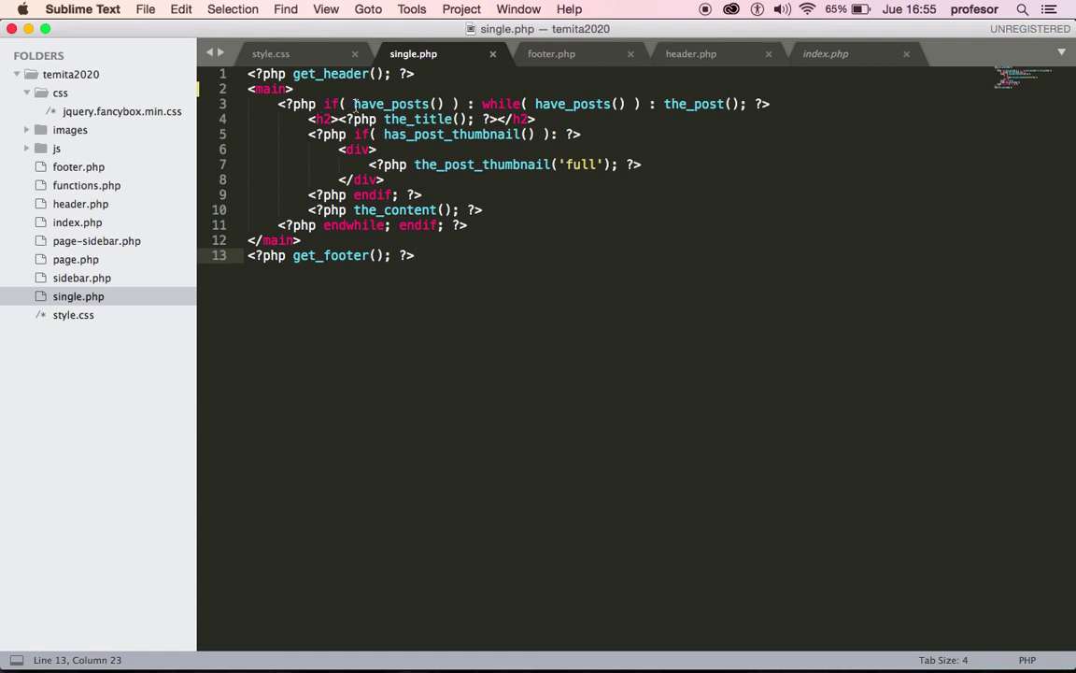
left_click_drag(309, 119, 538, 119)
left_click(346, 149)
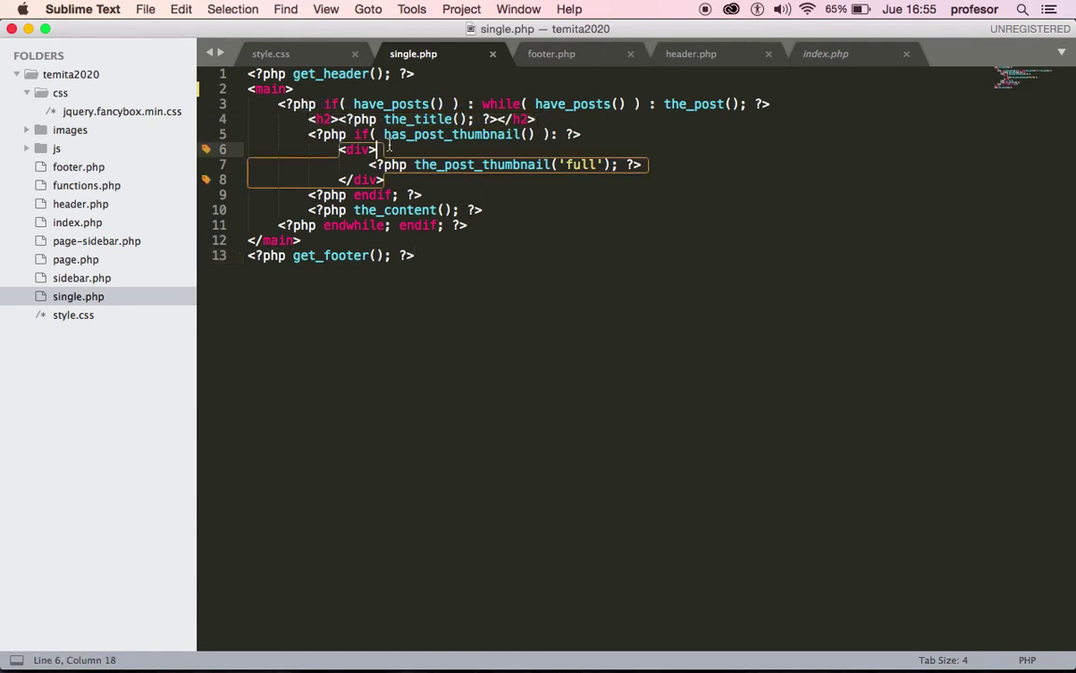
left_click_drag(309, 136, 435, 193)
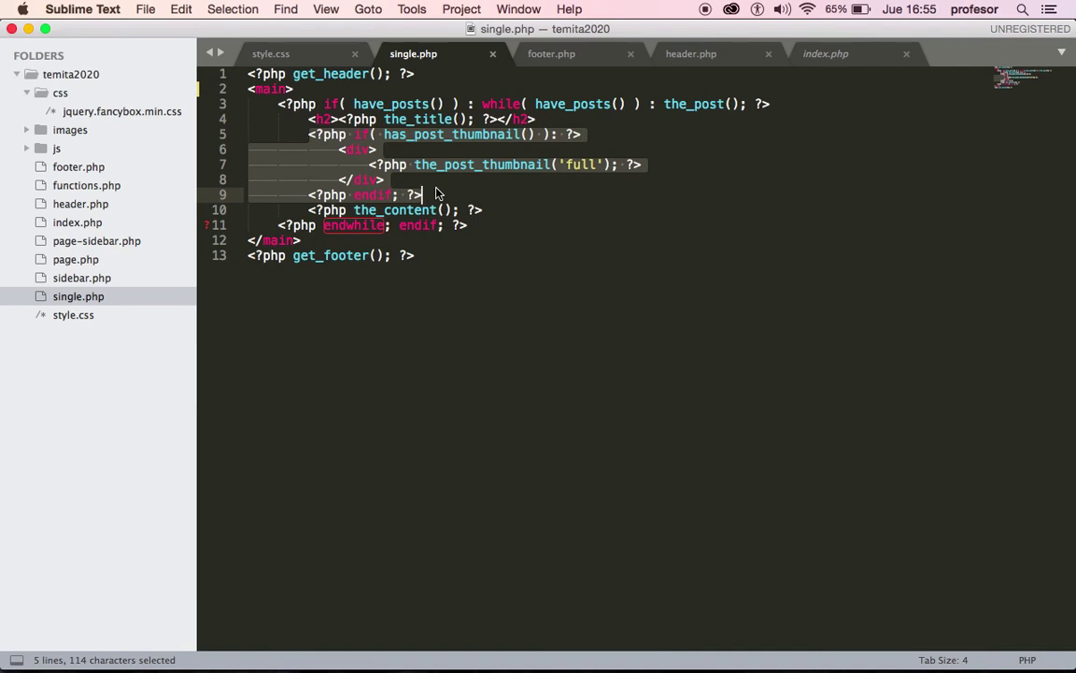
left_click(505, 209)
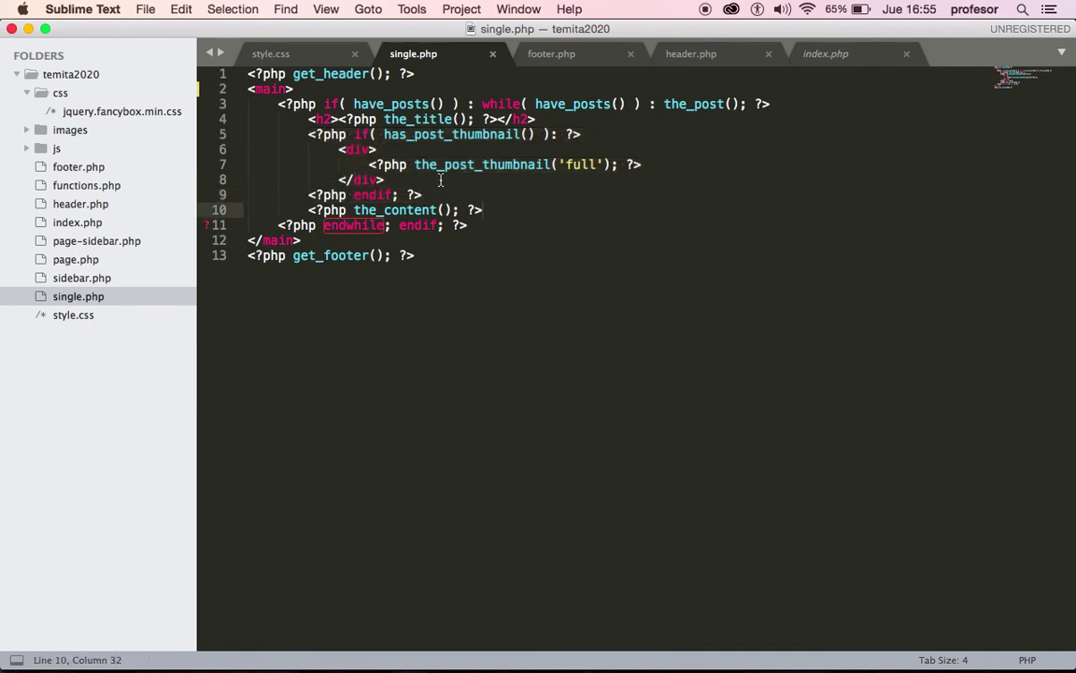
left_click_drag(432, 254, 224, 69)
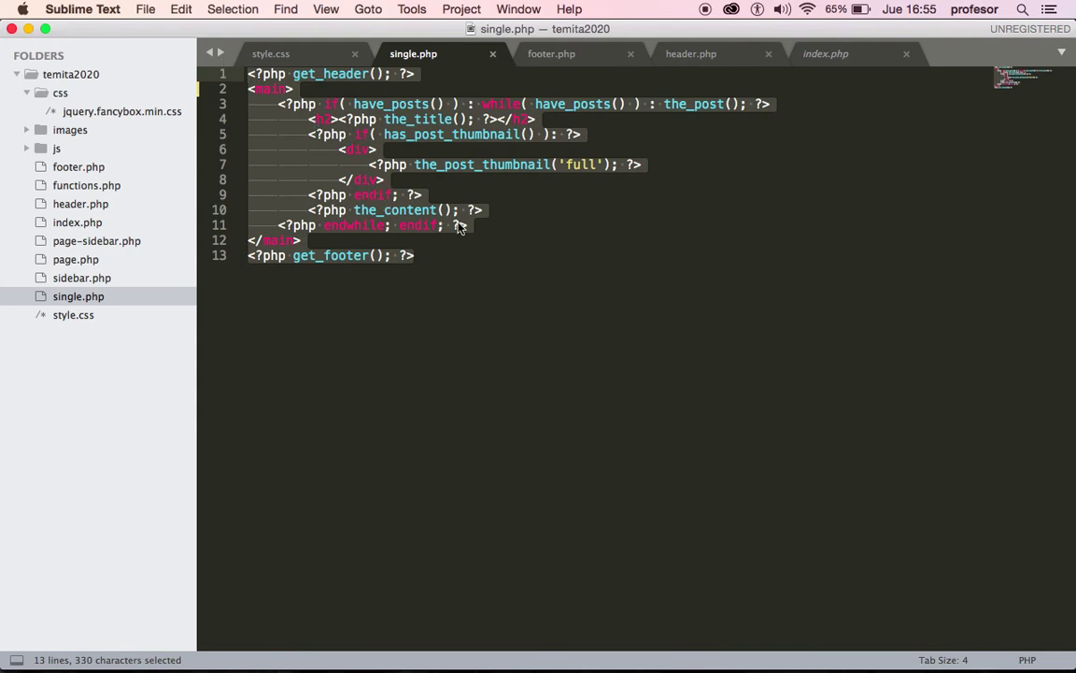
left_click(494, 213)
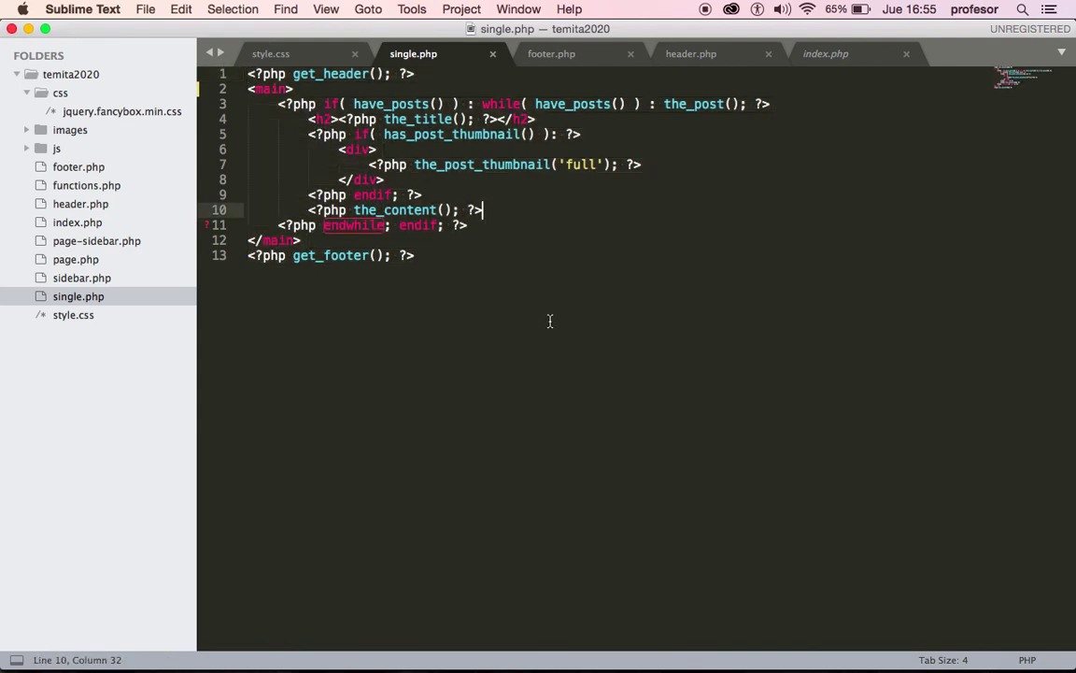
key("Down")
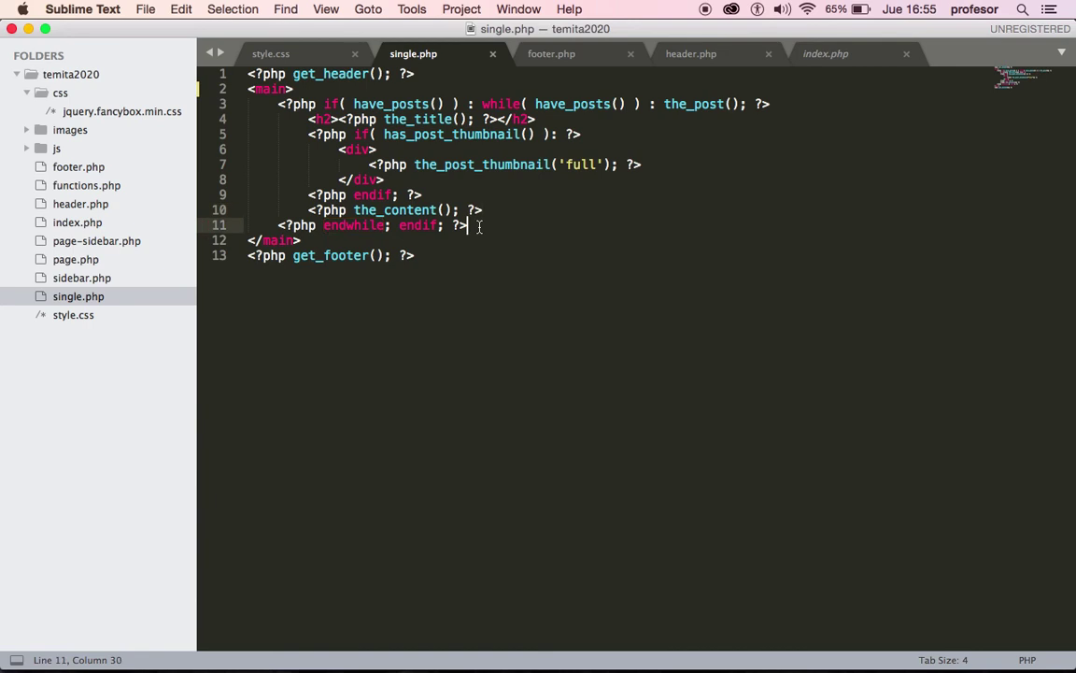
- Insert the paragraph "<p>Proyectito::::::</p>" directly below the opening main tag in single.php and save the file
left_click(324, 89)
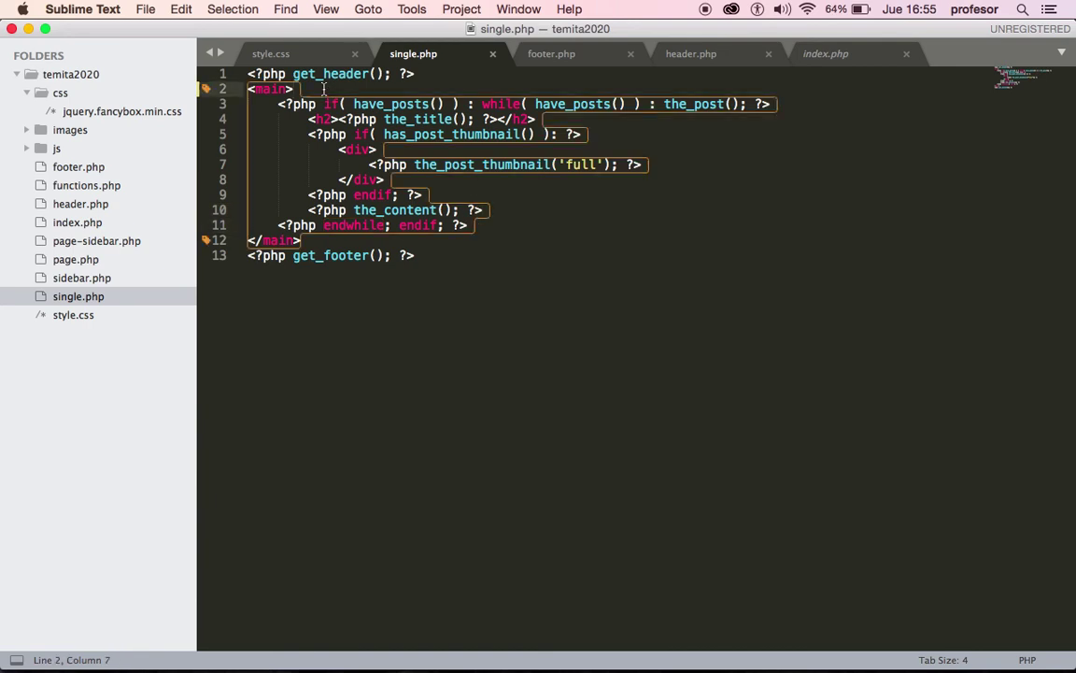
key("Return")
type("p")
key("Tab")
type("Por")
key("BackSpace")
key("BackSpace")
key("BackSpace")
type("Proyecti")
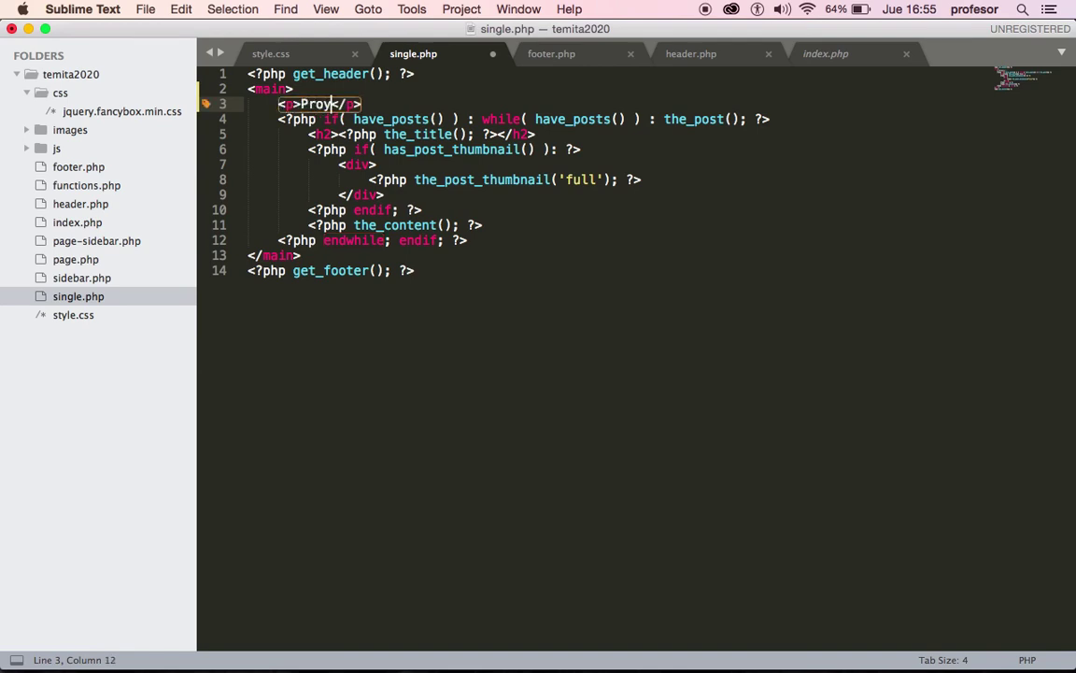
type("to:")
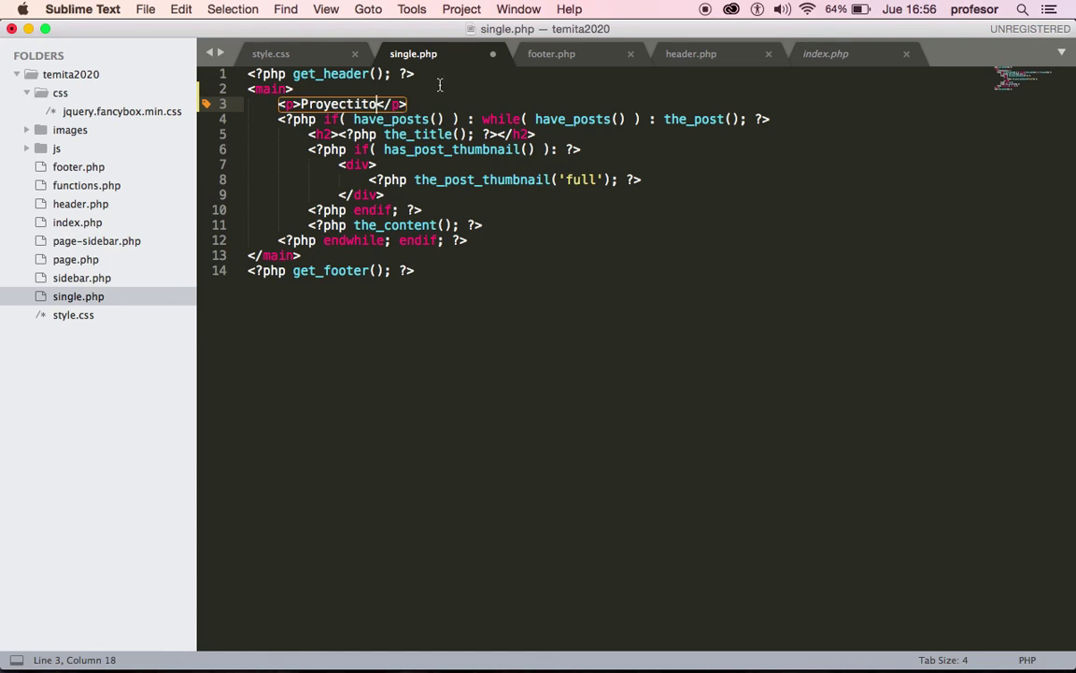
type(":::::")
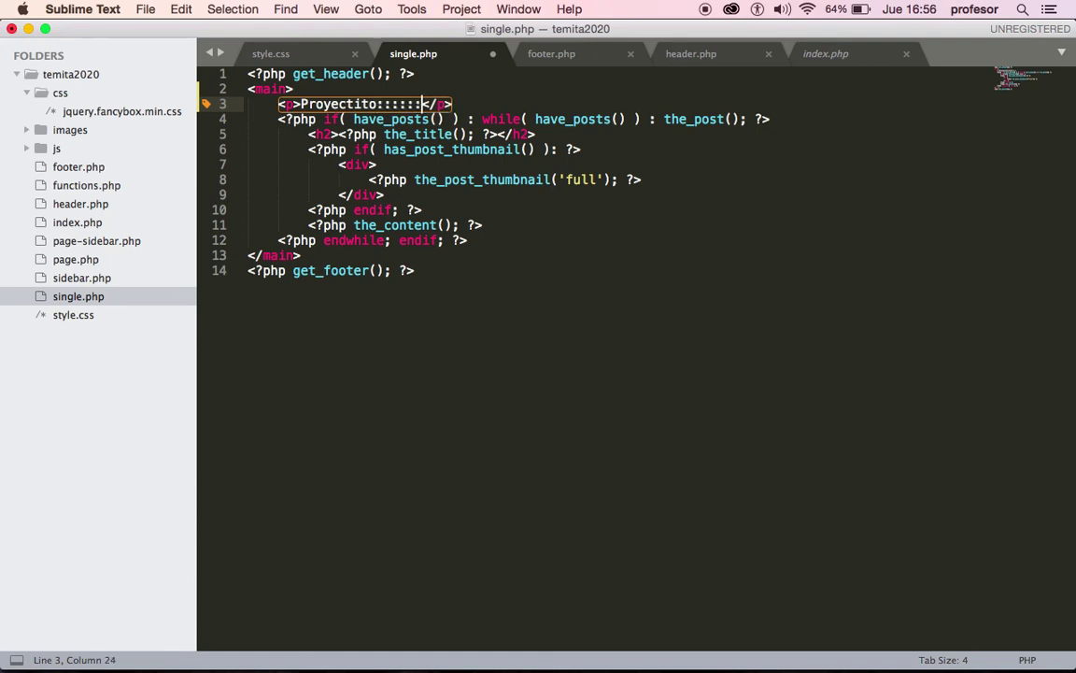
key("super+s")
- Switch to Firefox, reload the Charlotte project page and check it for the paragraph added in single.php
key("super+Tab")
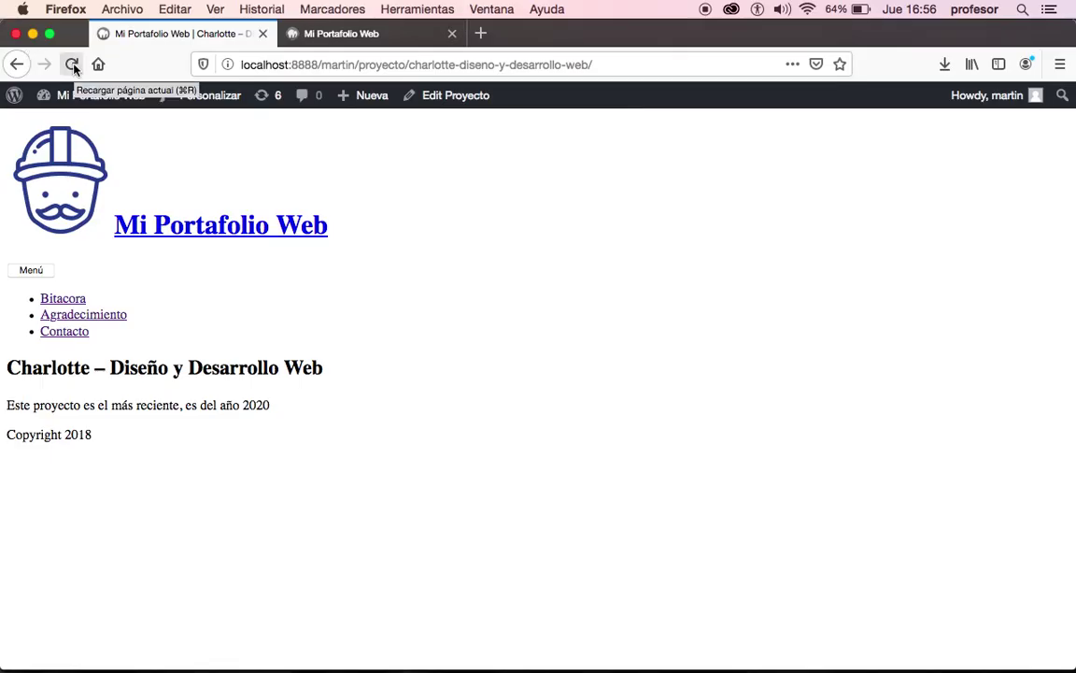
left_click(73, 65)
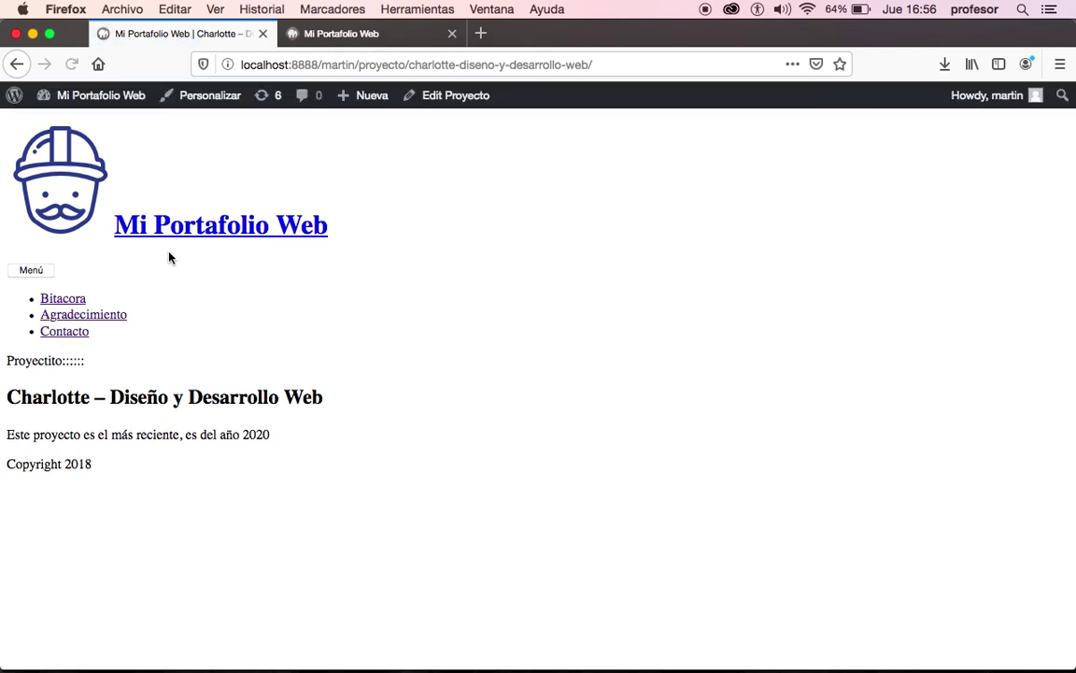
triple_click(43, 363)
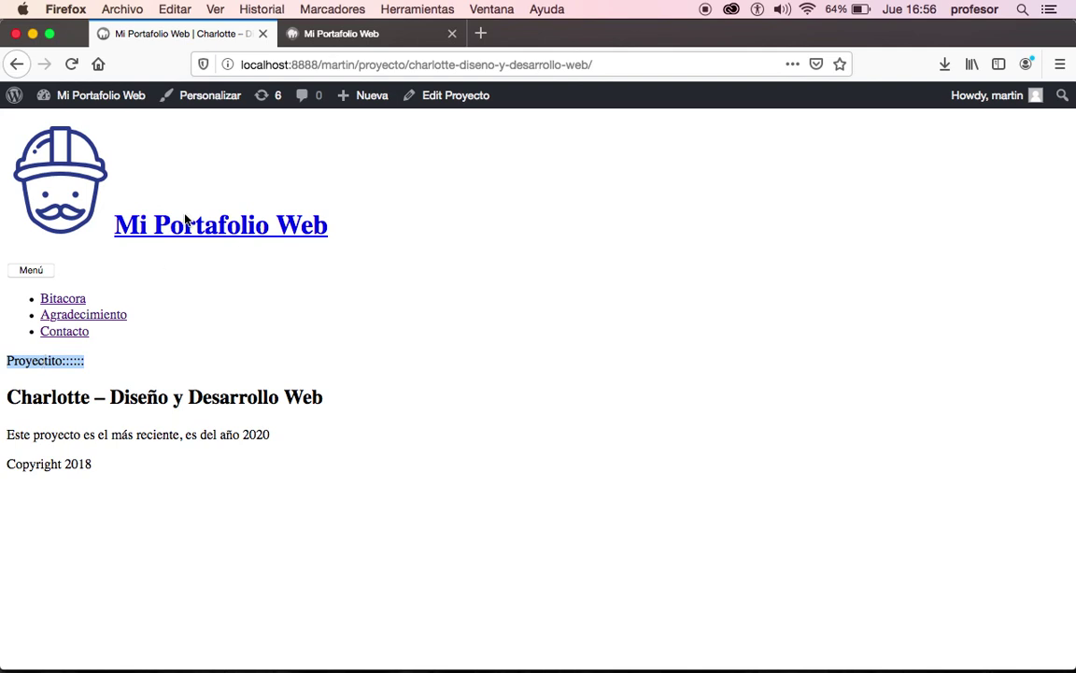
key("super+Tab")
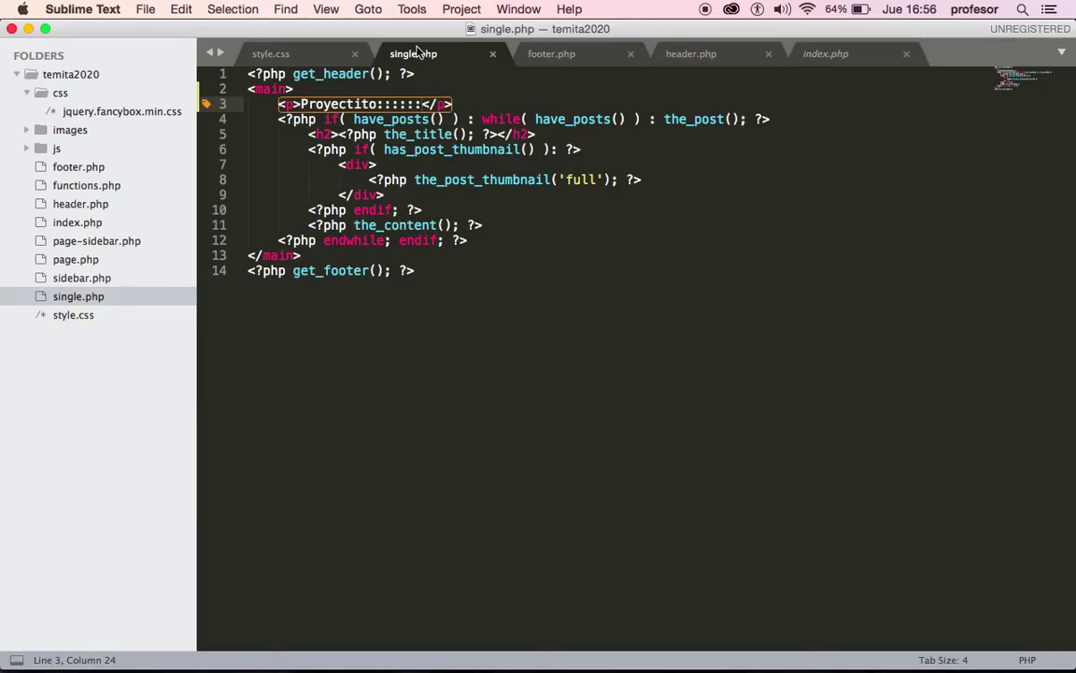
key("super+Tab")
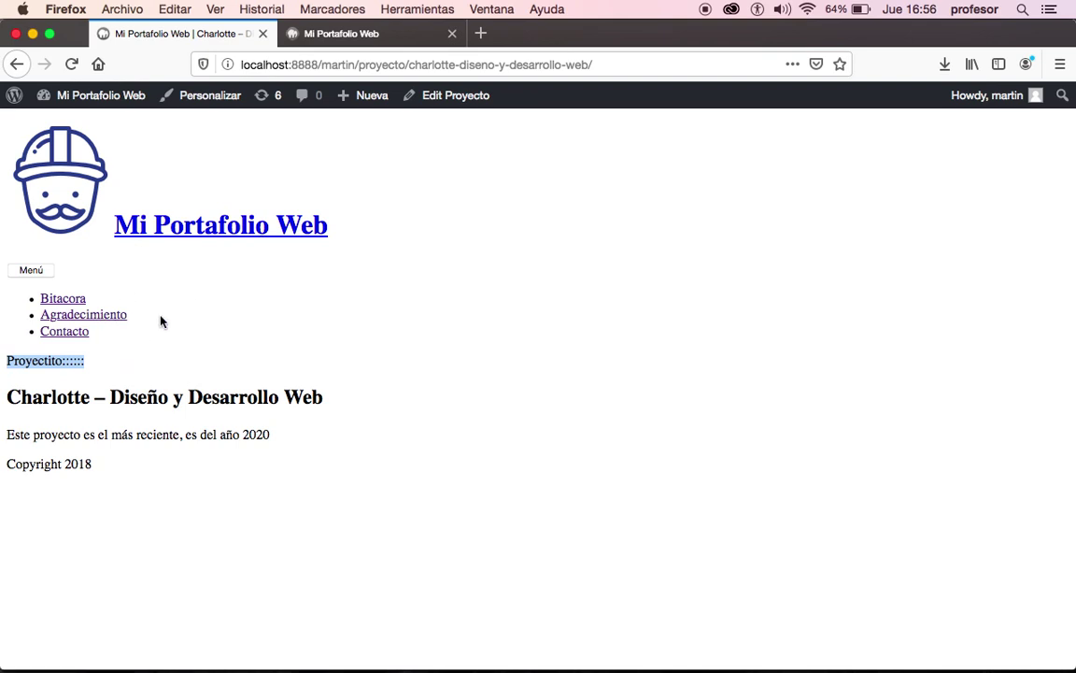
- Open the "Primera Clase" post on the site from the dashboard's list of all Entradas
mouse_move(106, 98)
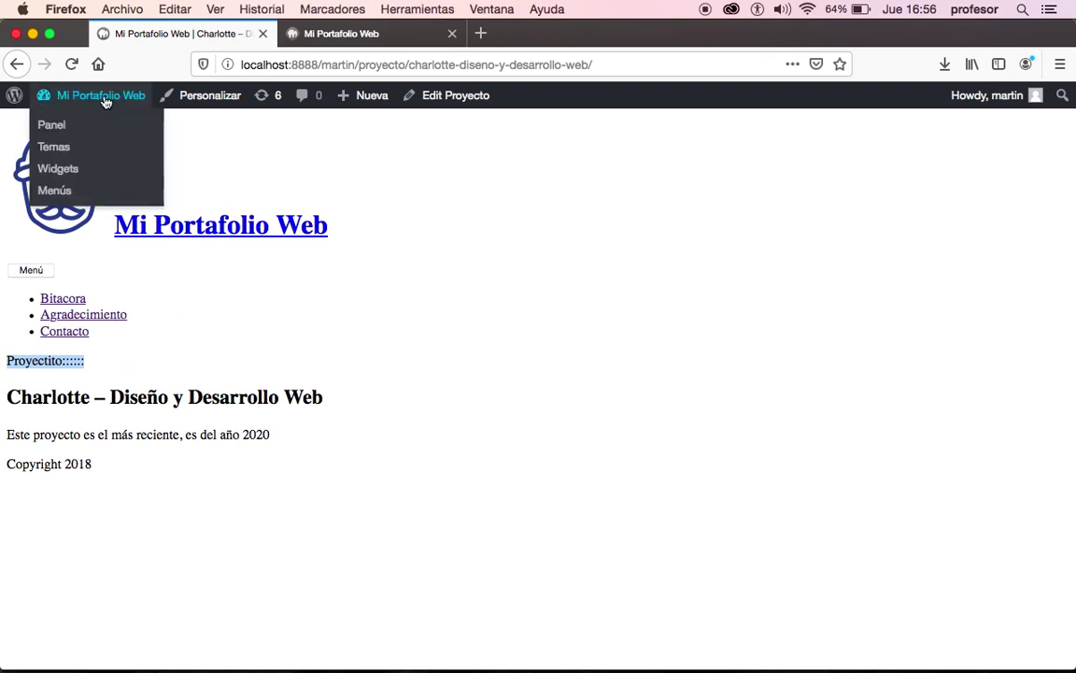
left_click(53, 128)
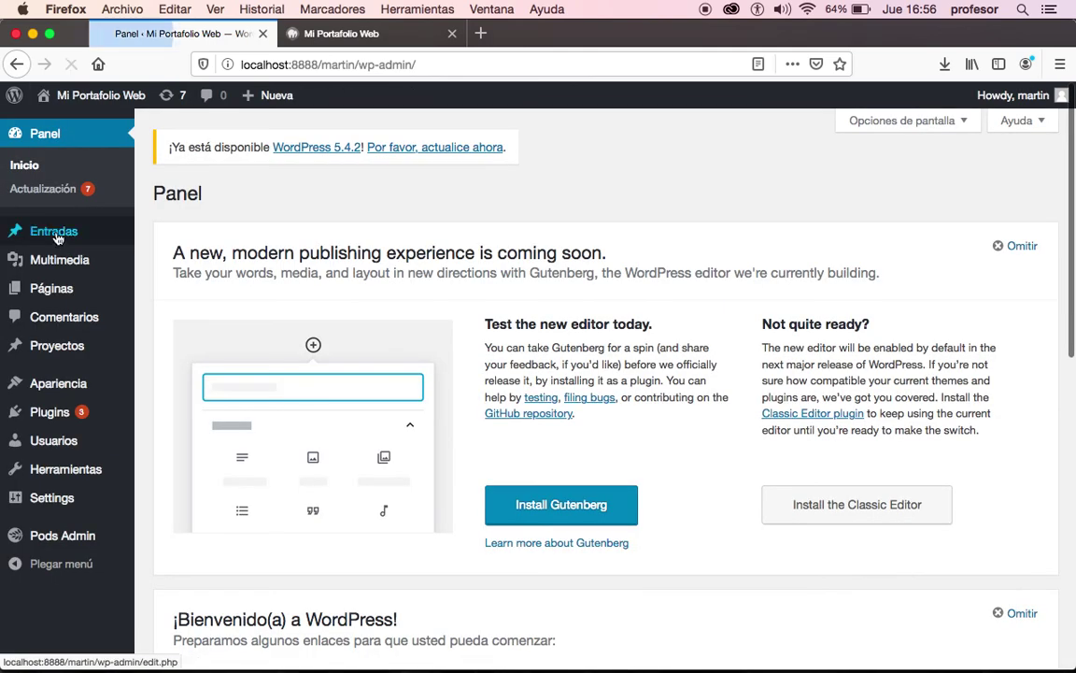
mouse_move(58, 239)
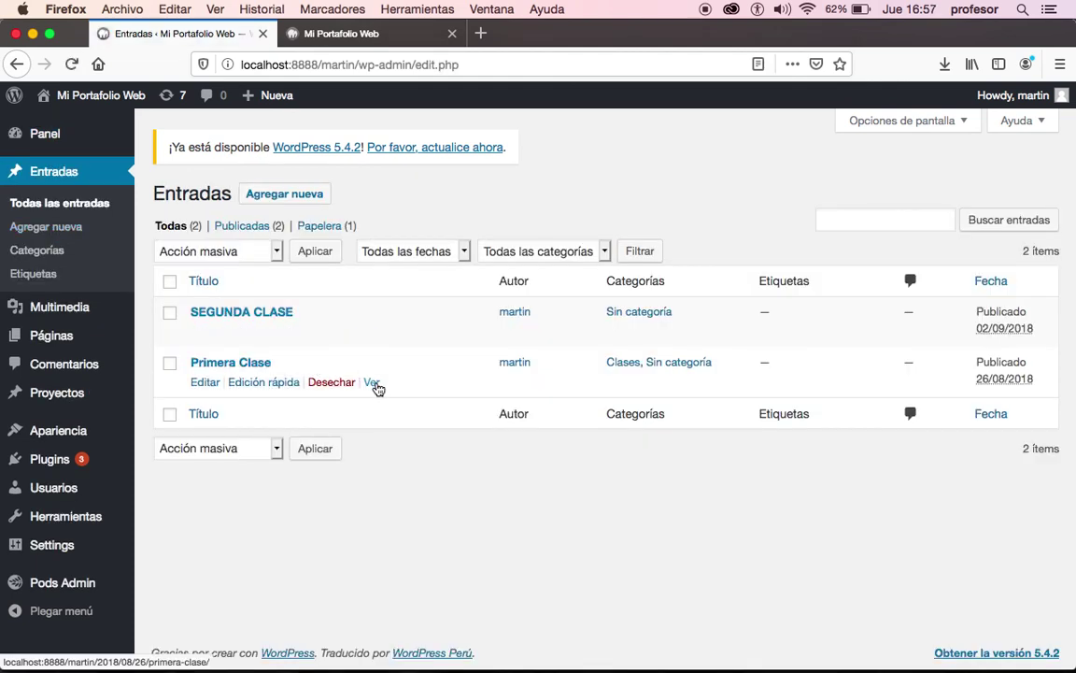
left_click(372, 383)
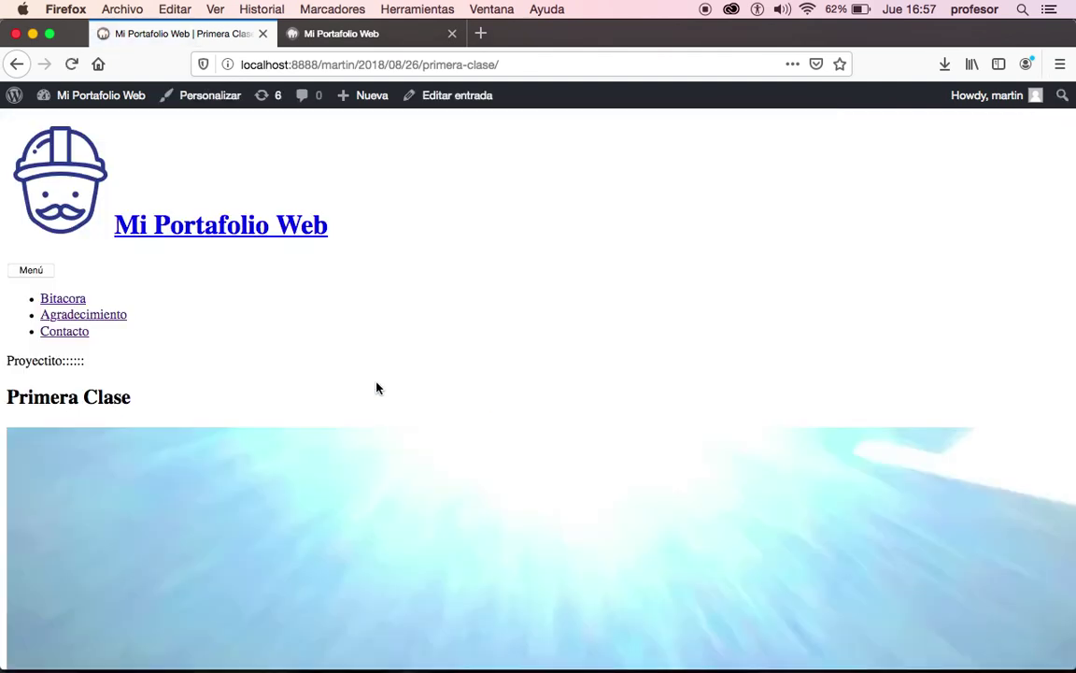
- Examine the whole Primera Clase post, including its image and content, and check above its title for the test paragraph
scroll(426, 508, "down", 15)
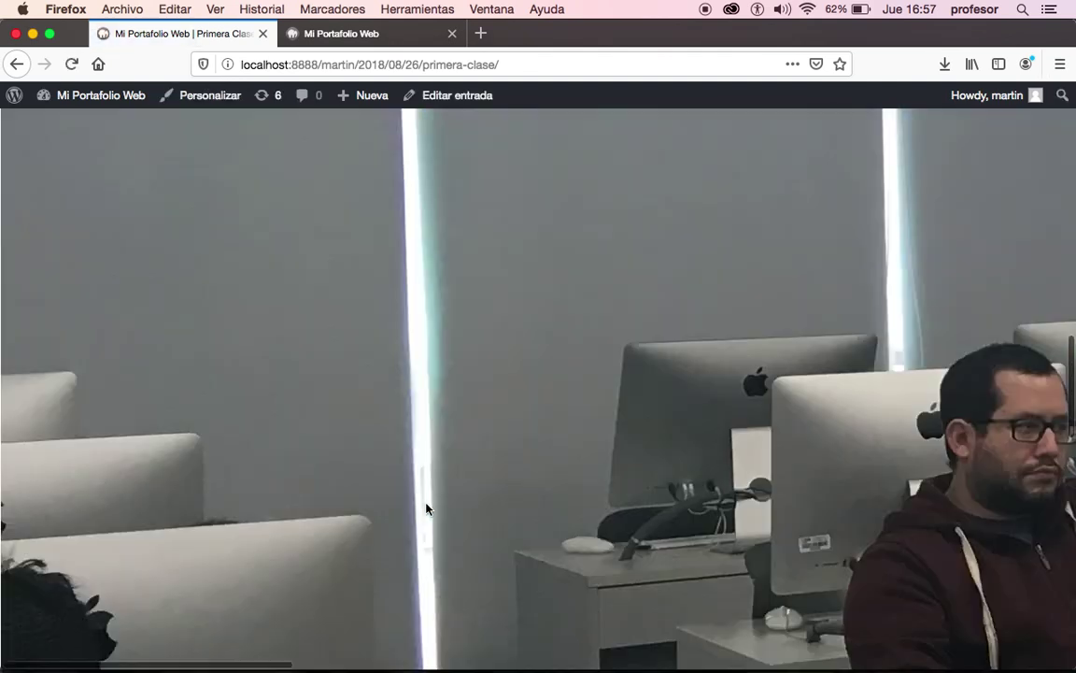
scroll(426, 508, "down", 10)
scroll(428, 508, "right", 2)
scroll(428, 507, "left", 2)
scroll(428, 507, "up", 10)
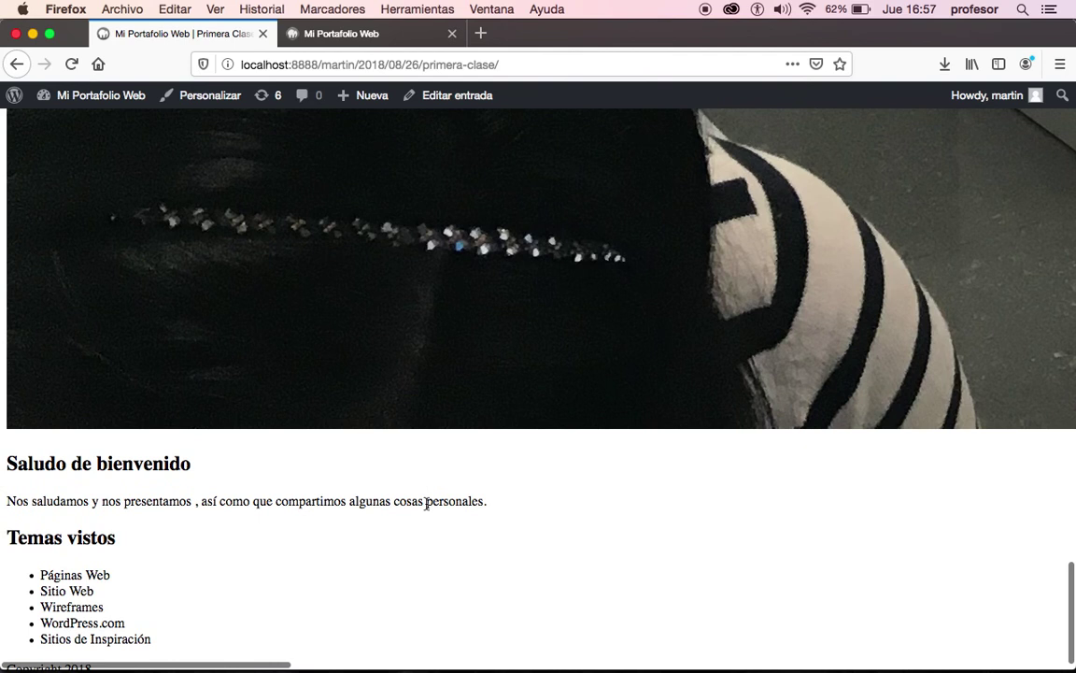
scroll(426, 505, "up", 8)
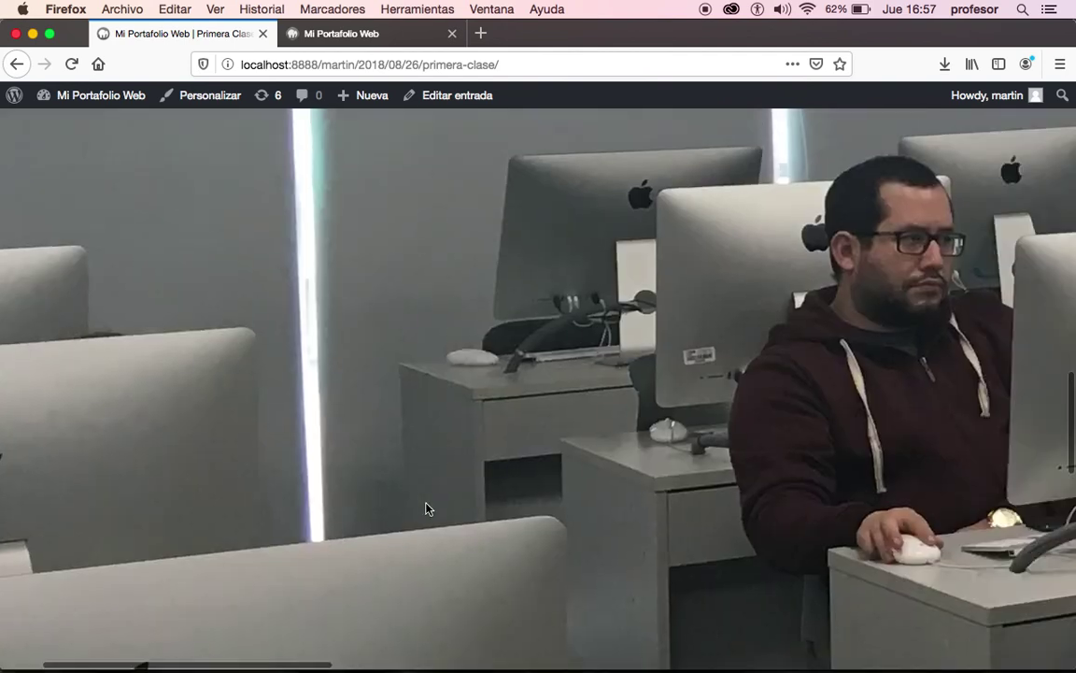
scroll(426, 508, "up", 10)
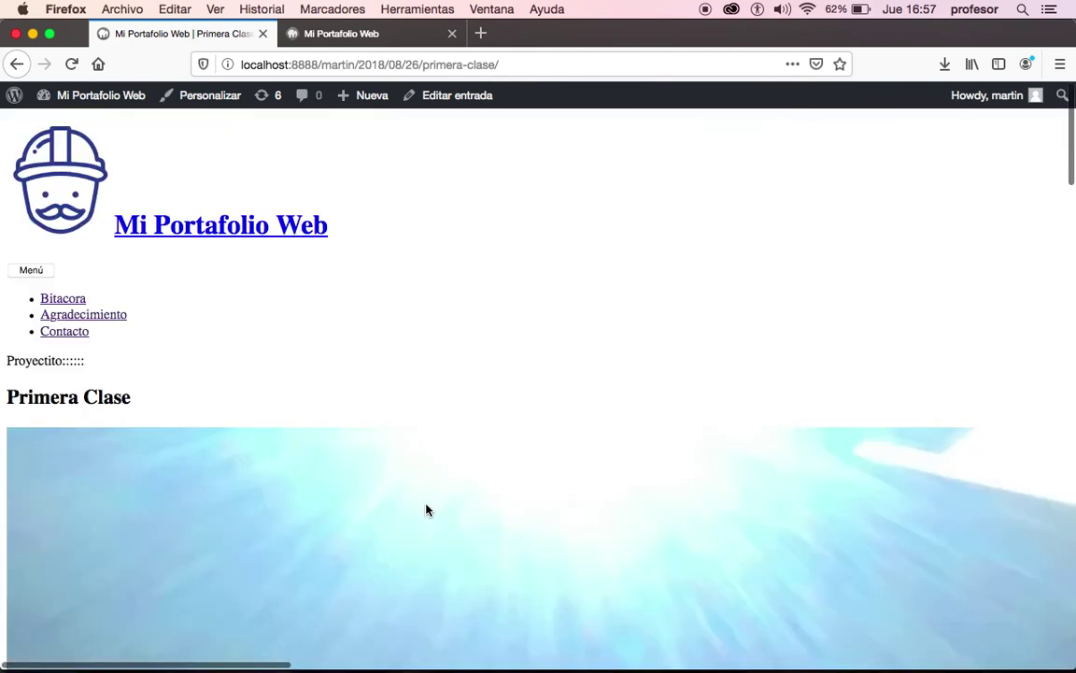
triple_click(52, 361)
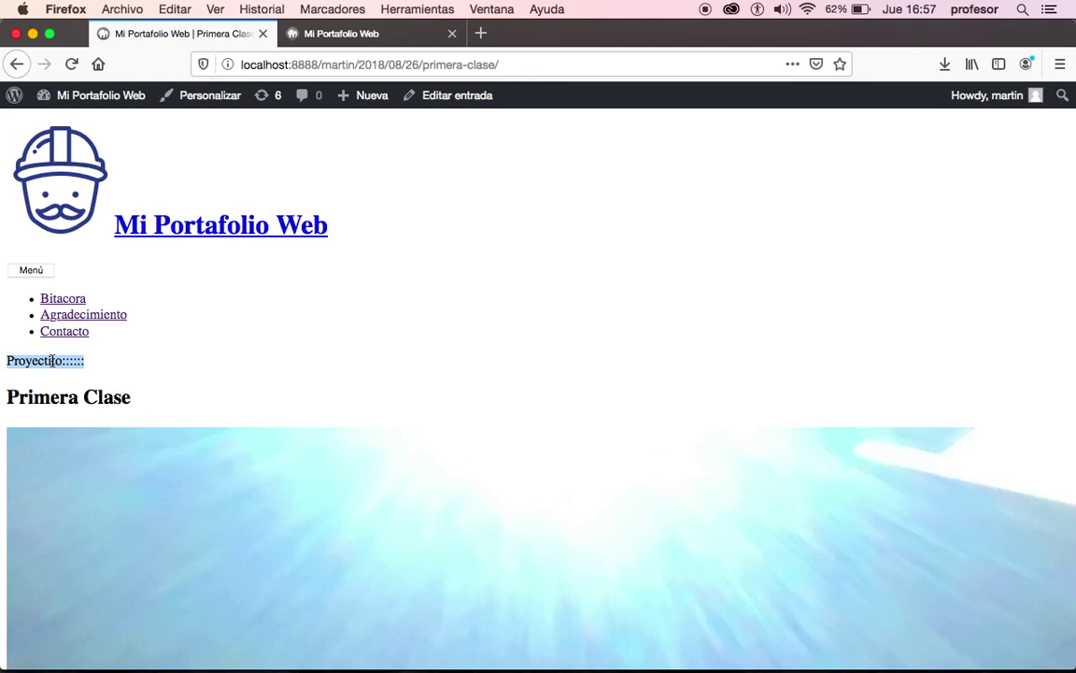
left_click(44, 363)
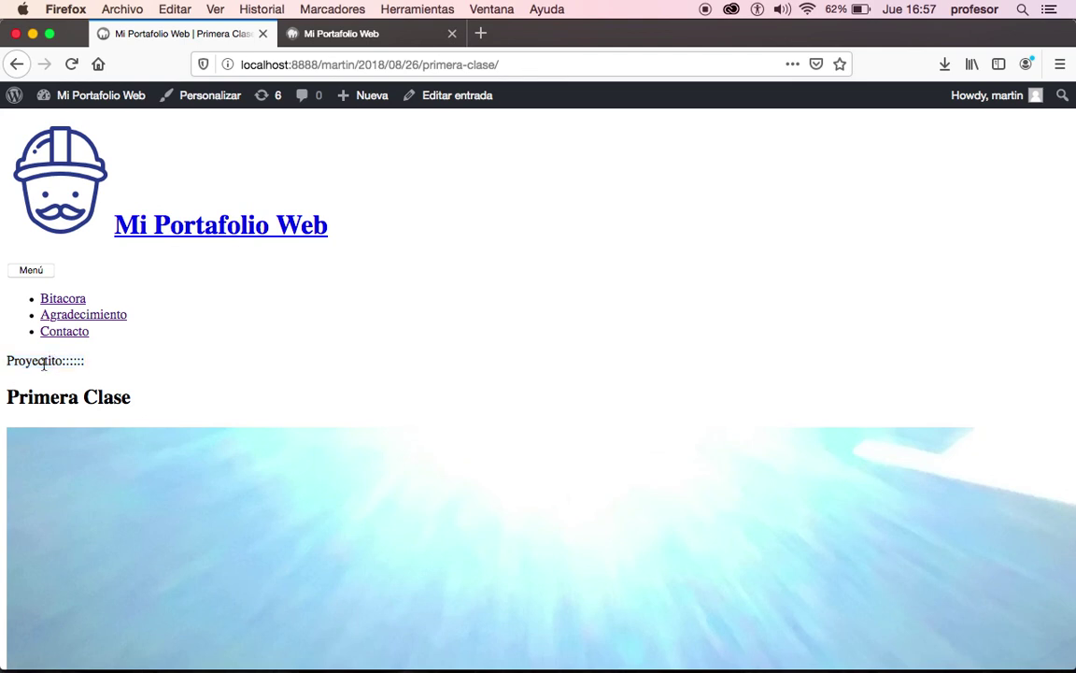
double_click(51, 361)
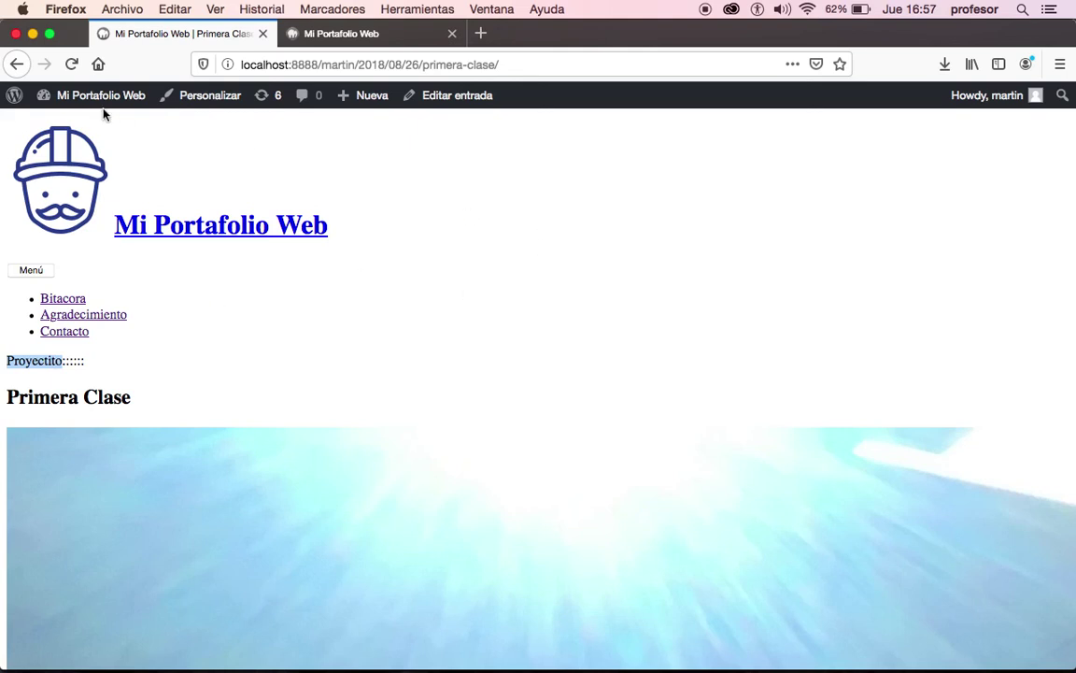
- Return to the WordPress dashboard from the Primera Clase post
mouse_move(79, 97)
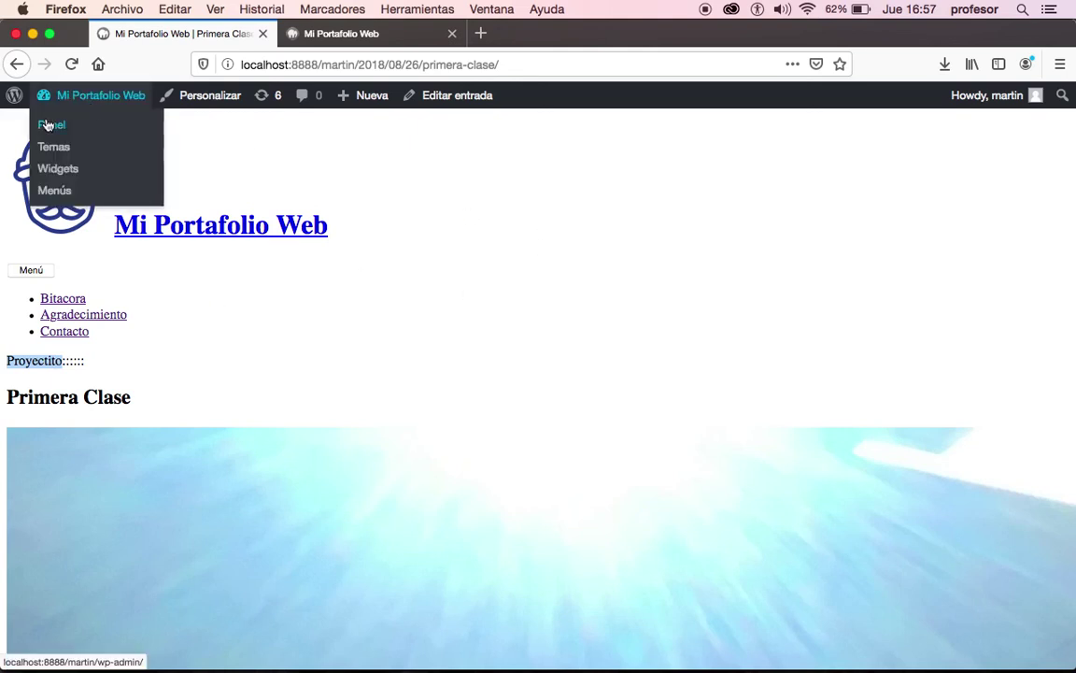
left_click(47, 125)
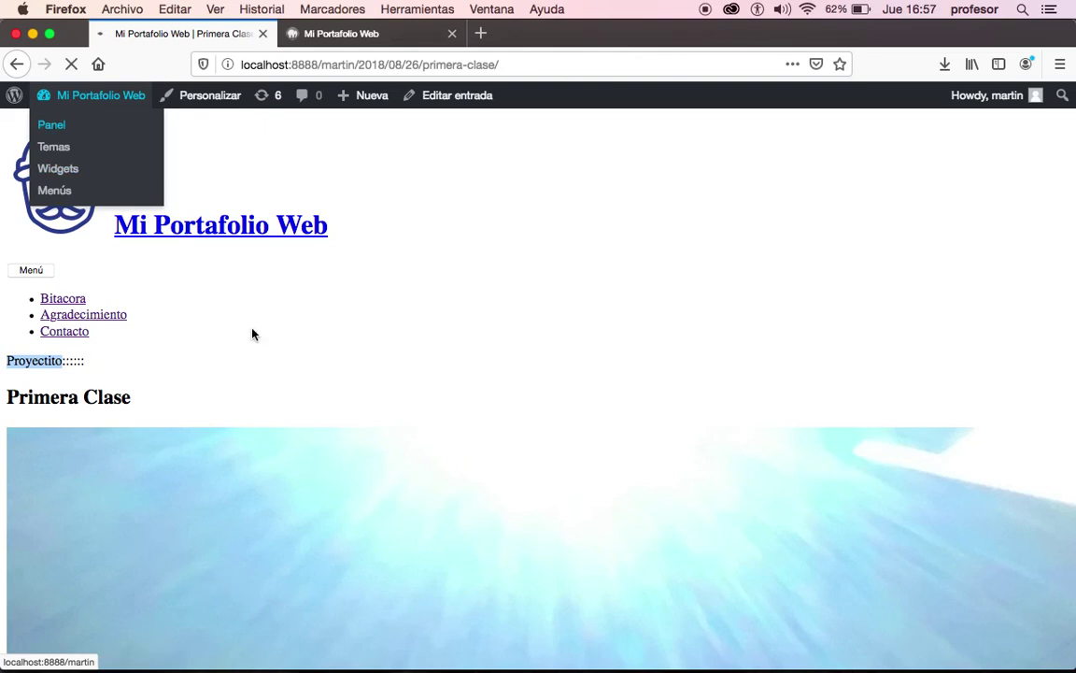